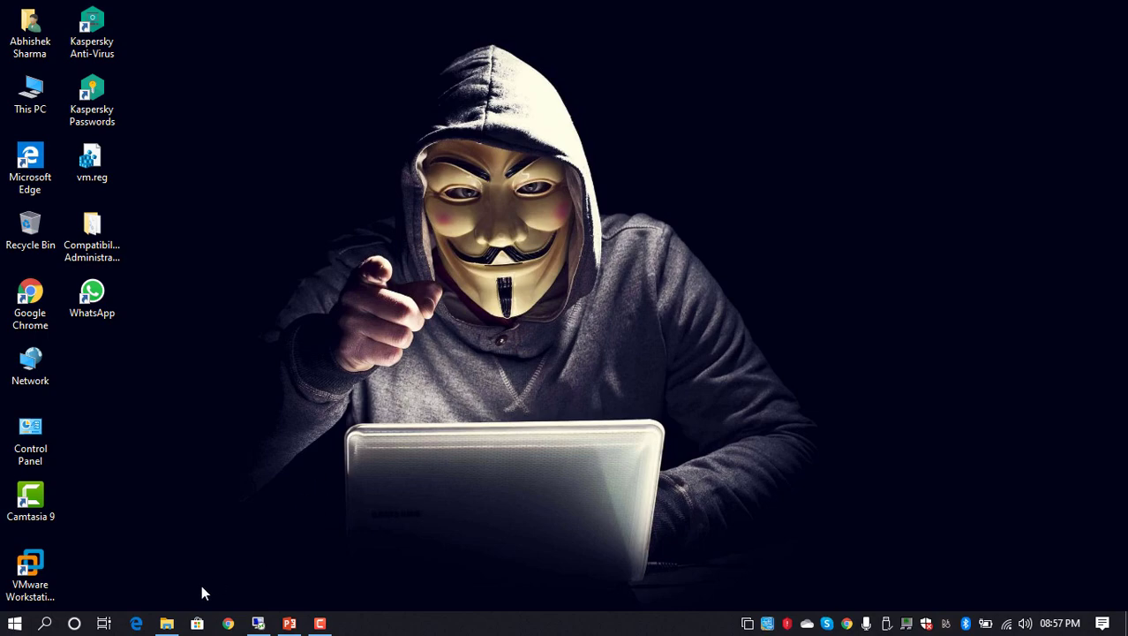
Check that the RTL2838UHIDIR device is connected and run zadig.exe from the sdrsharp-x86 folder in D:\Tools.
click(168, 624)
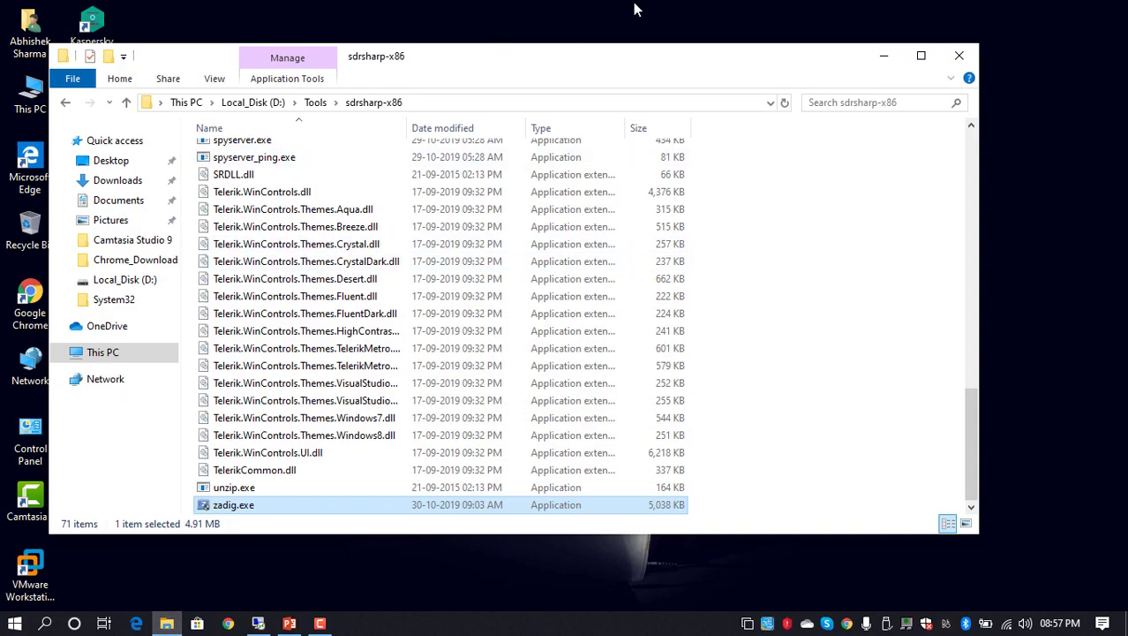
double_click(590, 59)
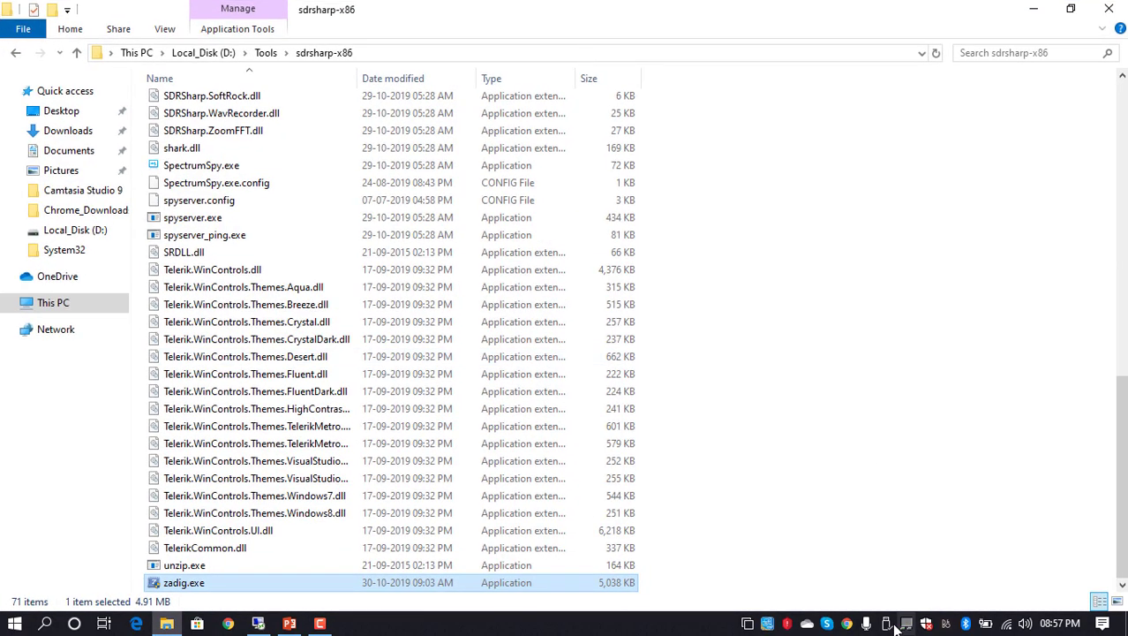
click(886, 623)
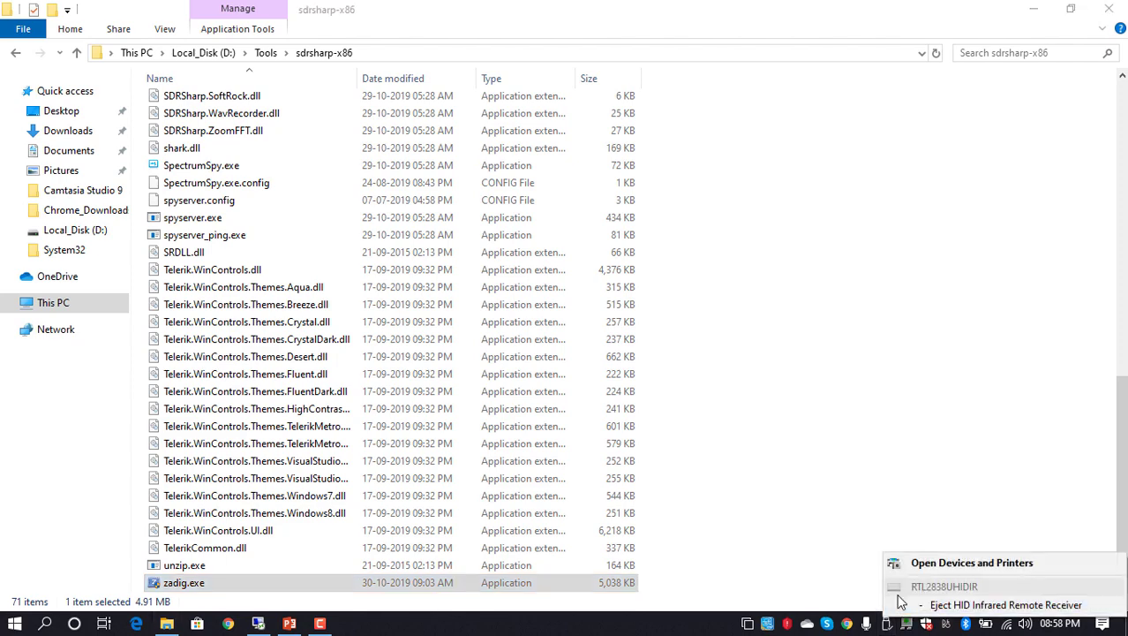
double_click(170, 584)
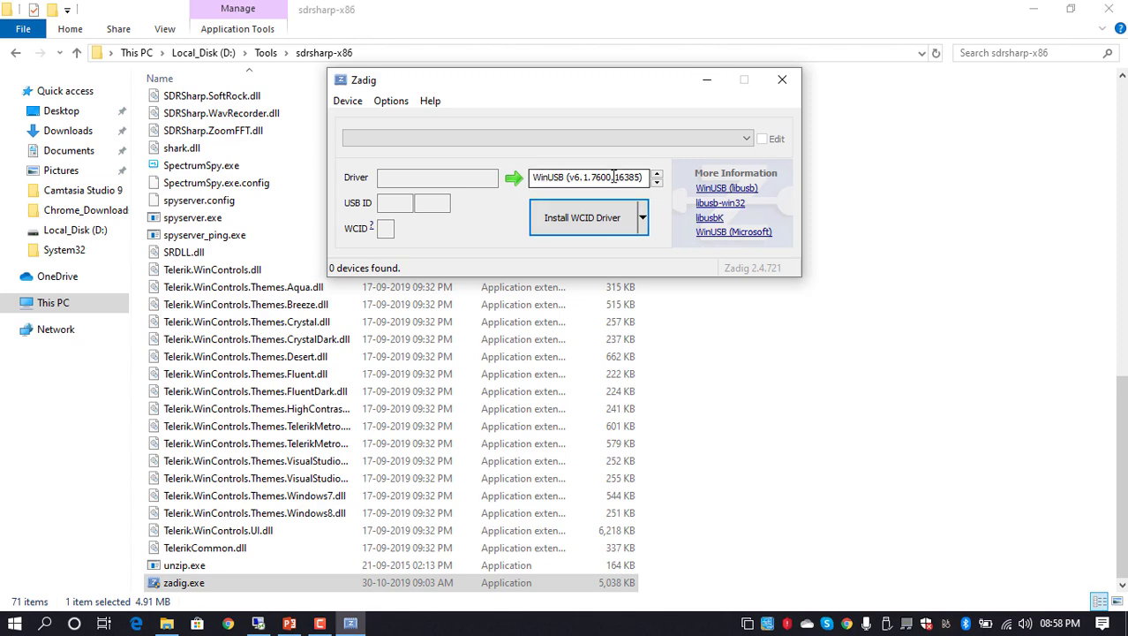
drag(511, 91, 589, 97)
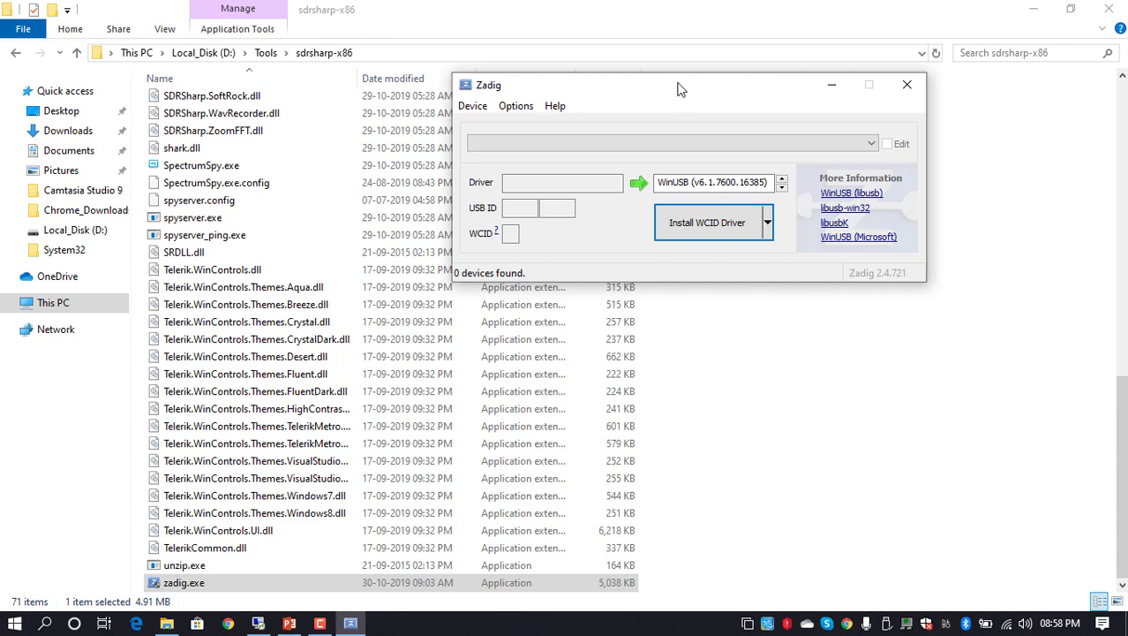
drag(680, 89, 610, 102)
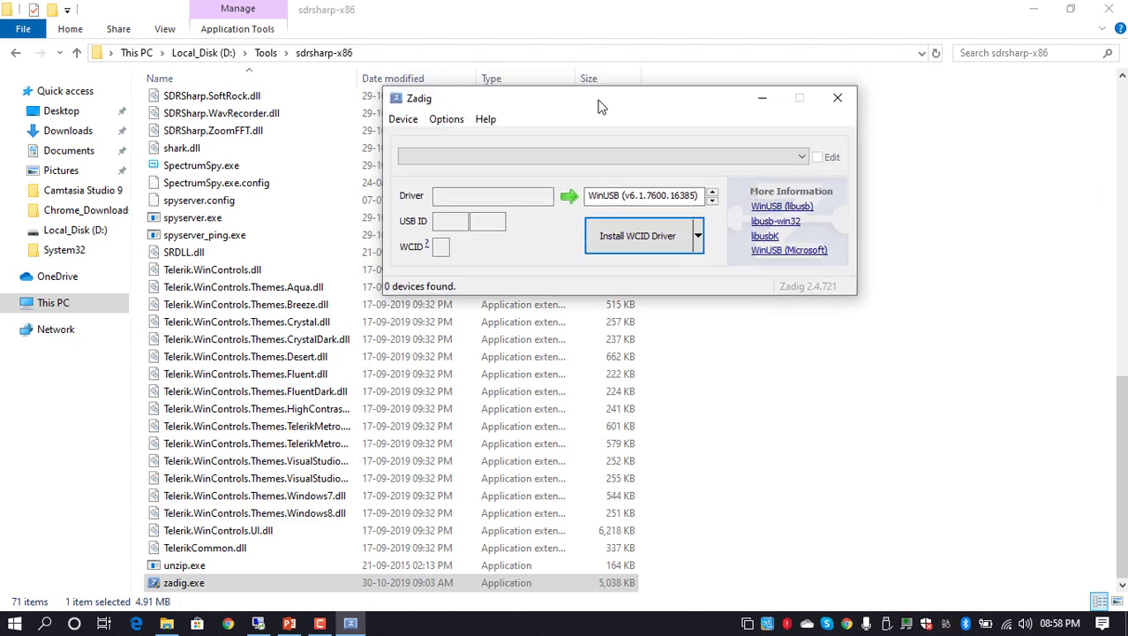
Switch Zadig's listing of all devices on and off again, minimizing the file window in between.
click(446, 119)
click(448, 135)
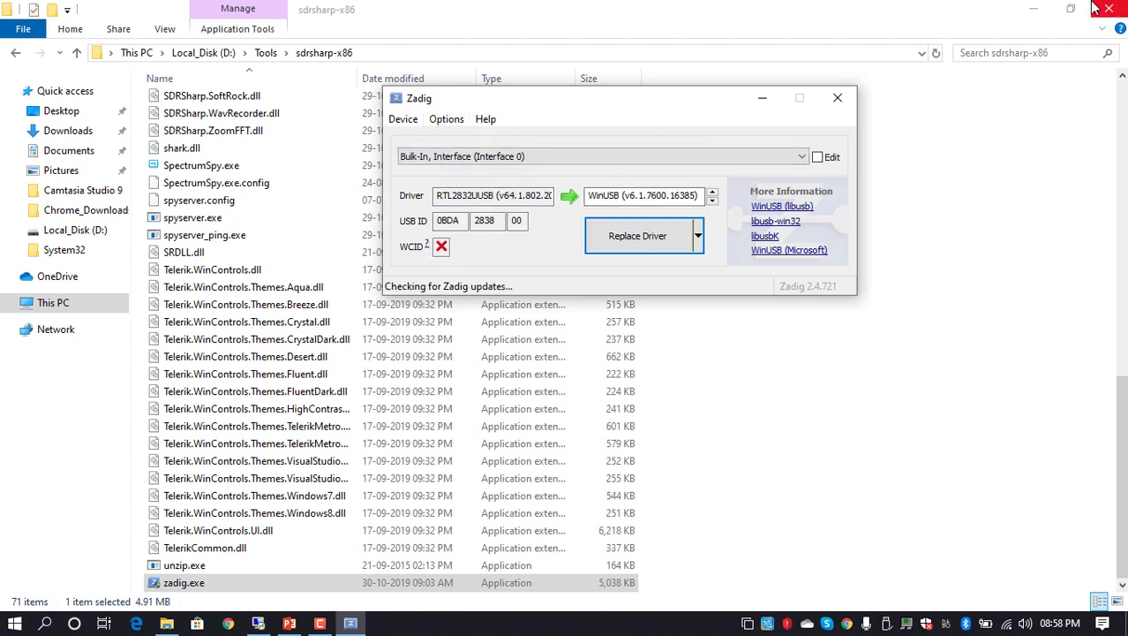
click(1031, 9)
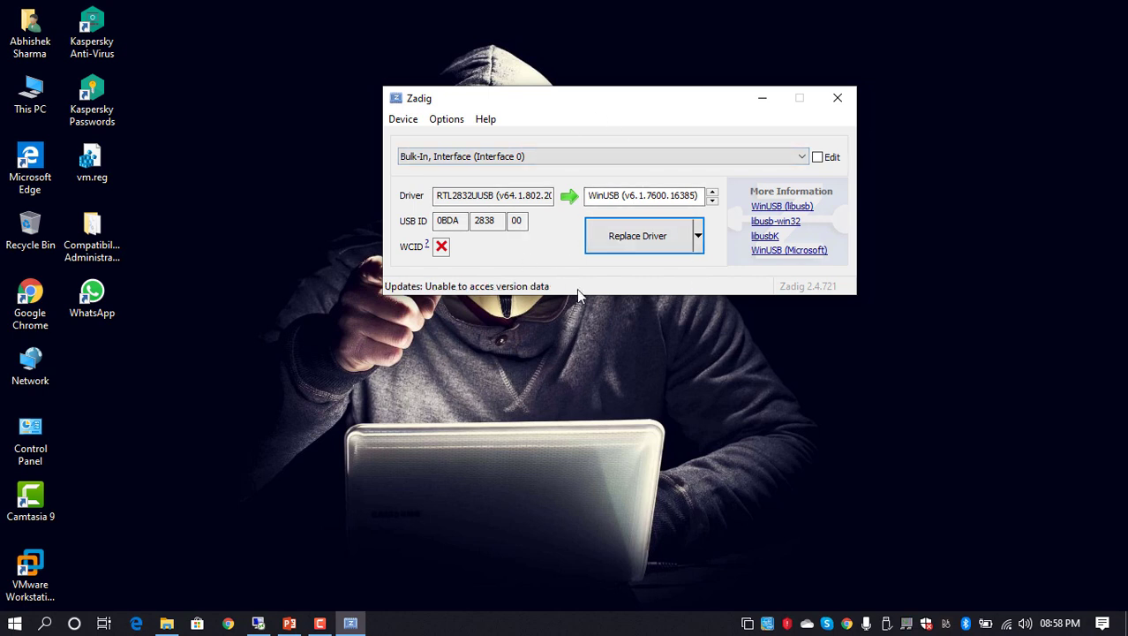
click(447, 120)
click(468, 137)
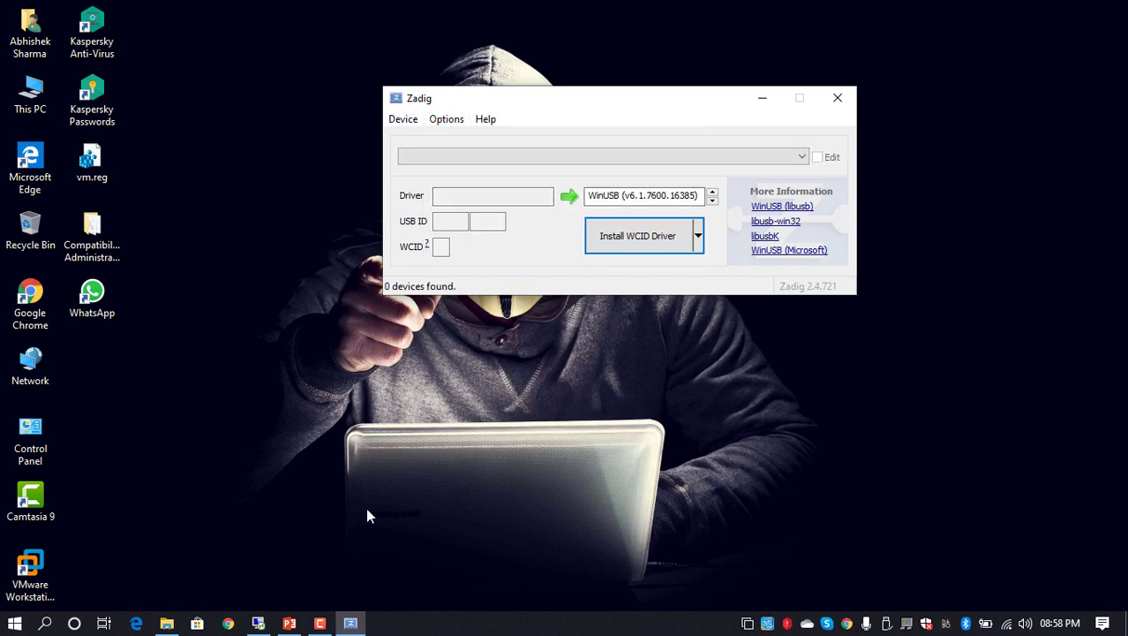
Minimize the file window and check which devices Zadig offers with the all-devices listing turned off.
click(166, 623)
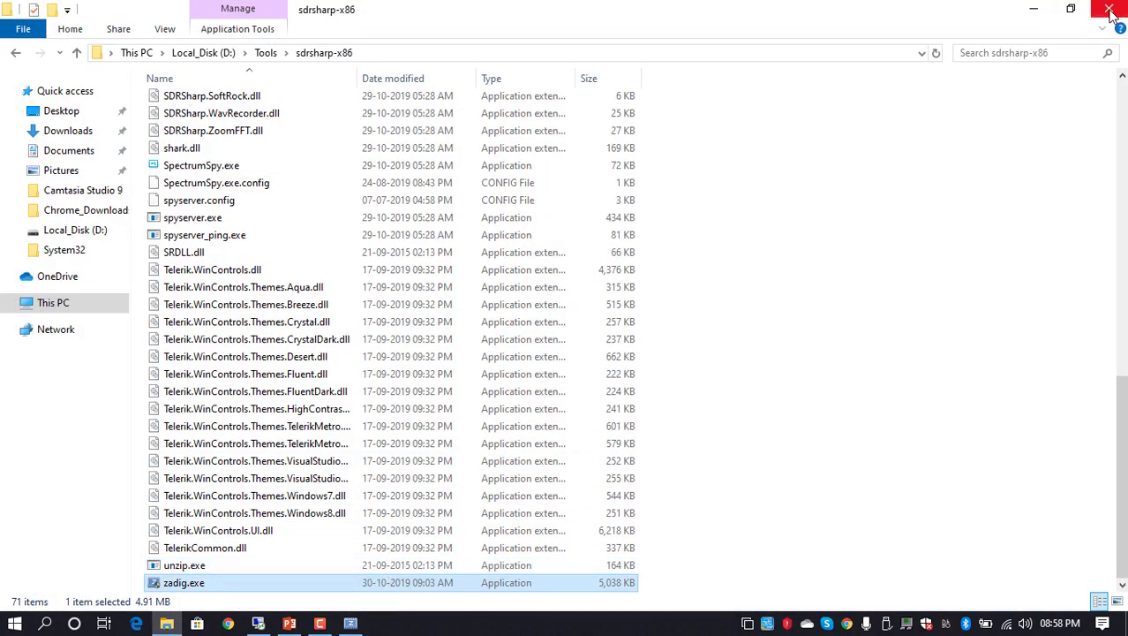
click(1043, 14)
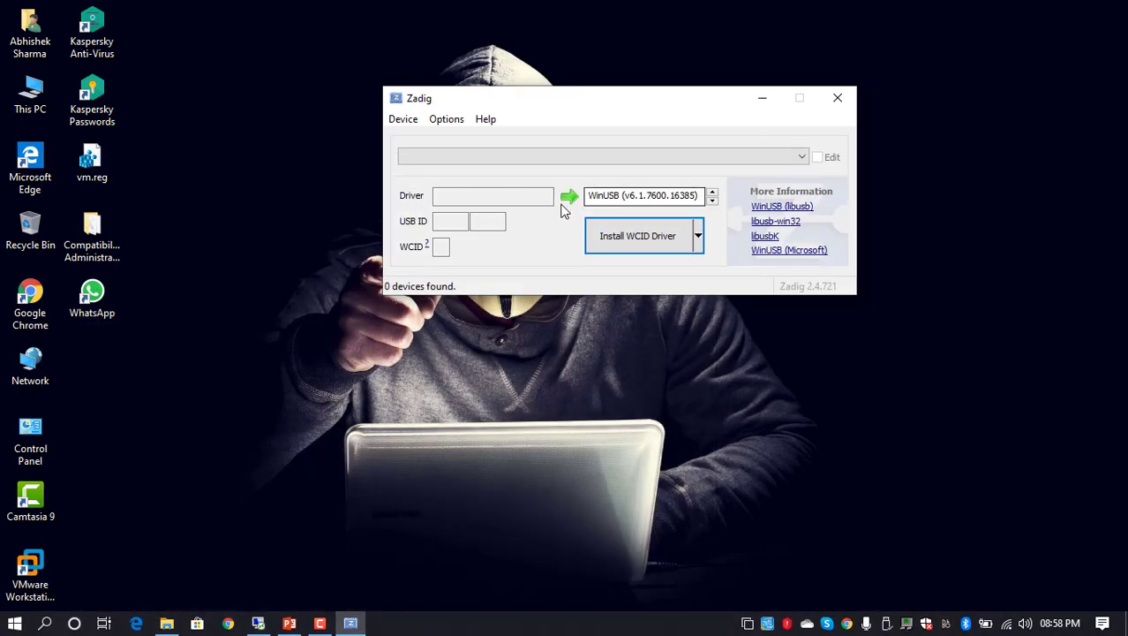
click(496, 160)
click(496, 159)
click(496, 160)
click(496, 159)
click(497, 160)
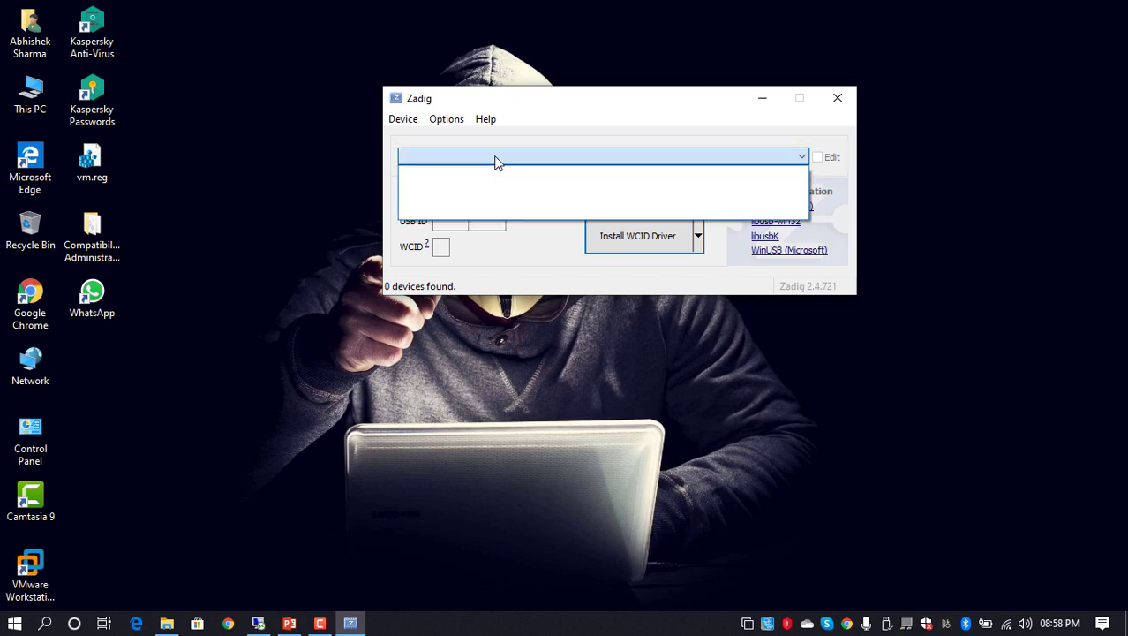
click(496, 160)
click(496, 161)
click(496, 162)
click(496, 161)
Turn on the listing of all devices and select Bulk-In, Interface (Interface 0) as the target device.
click(447, 123)
click(447, 123)
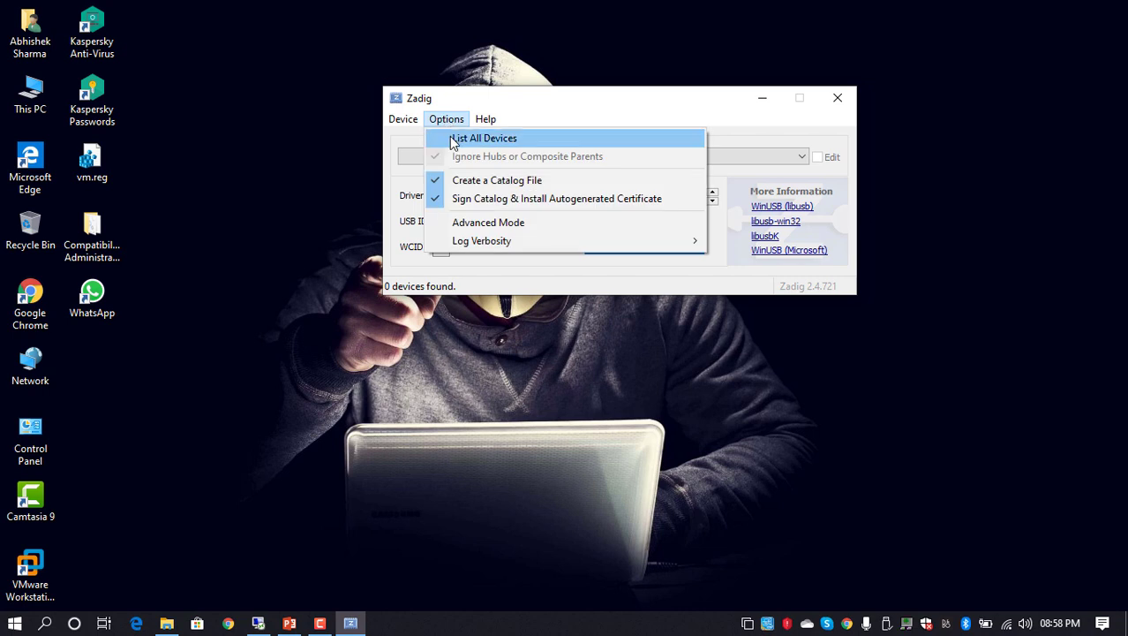
click(455, 138)
click(508, 159)
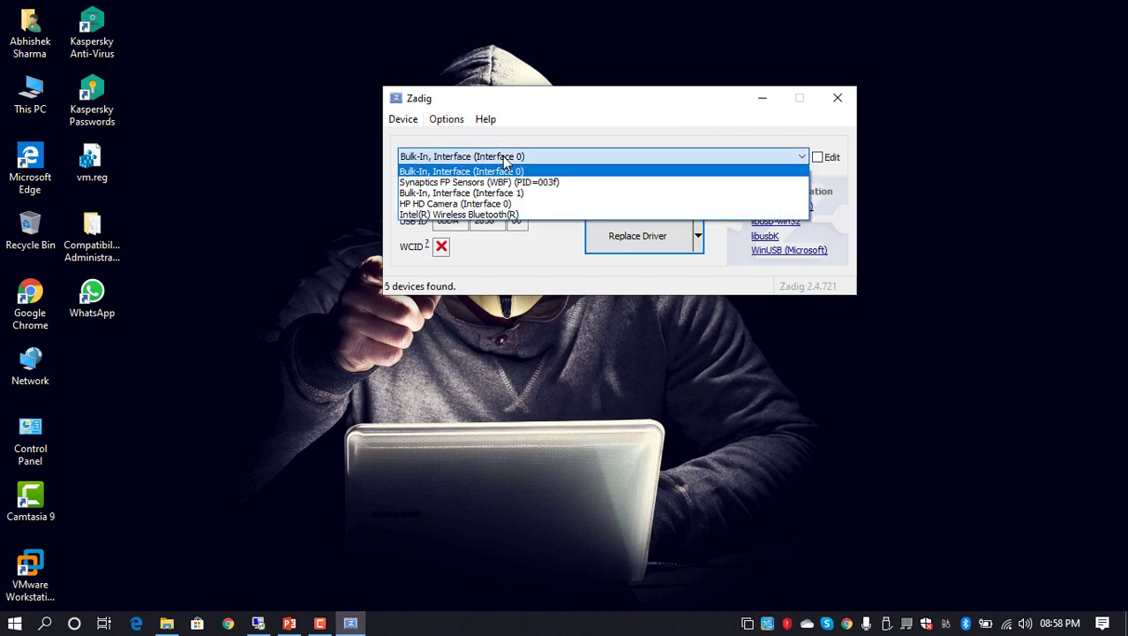
click(431, 173)
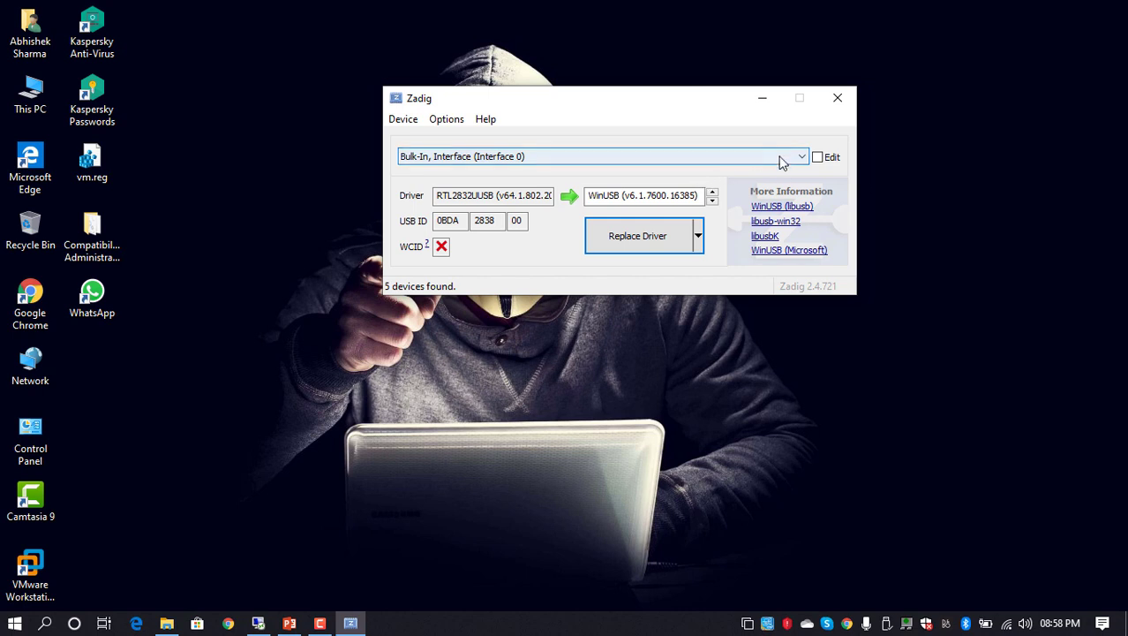
click(483, 157)
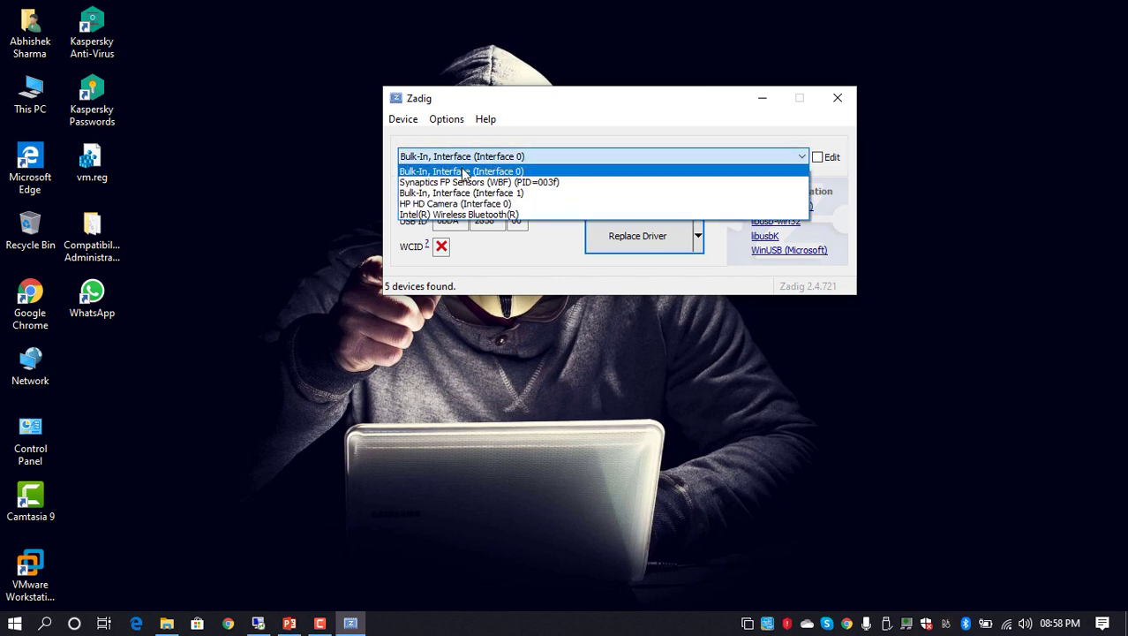
click(458, 171)
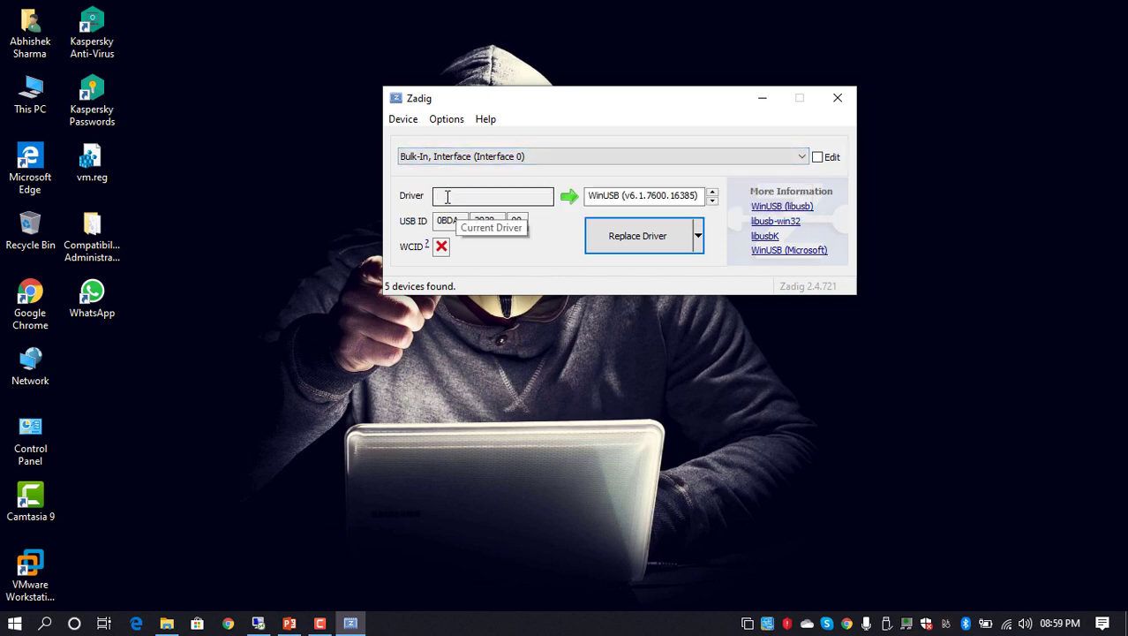
Replace the RTL2832UUSB driver of Bulk-In, Interface (Interface 0) with WinUSB (v6.1.7600.16385).
drag(448, 196, 567, 175)
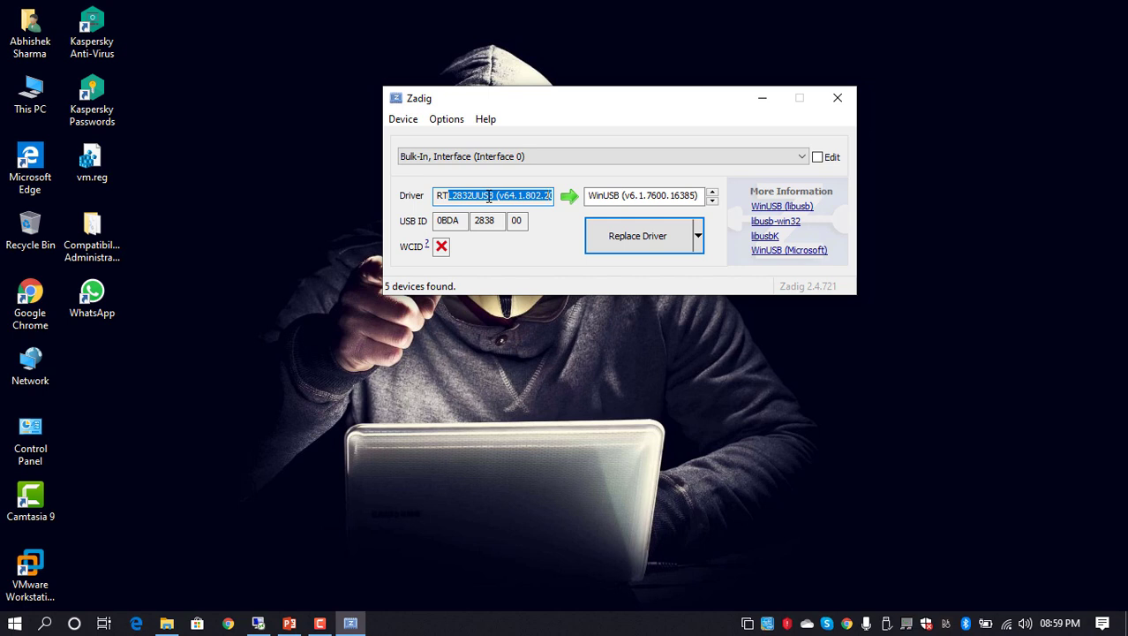
click(651, 245)
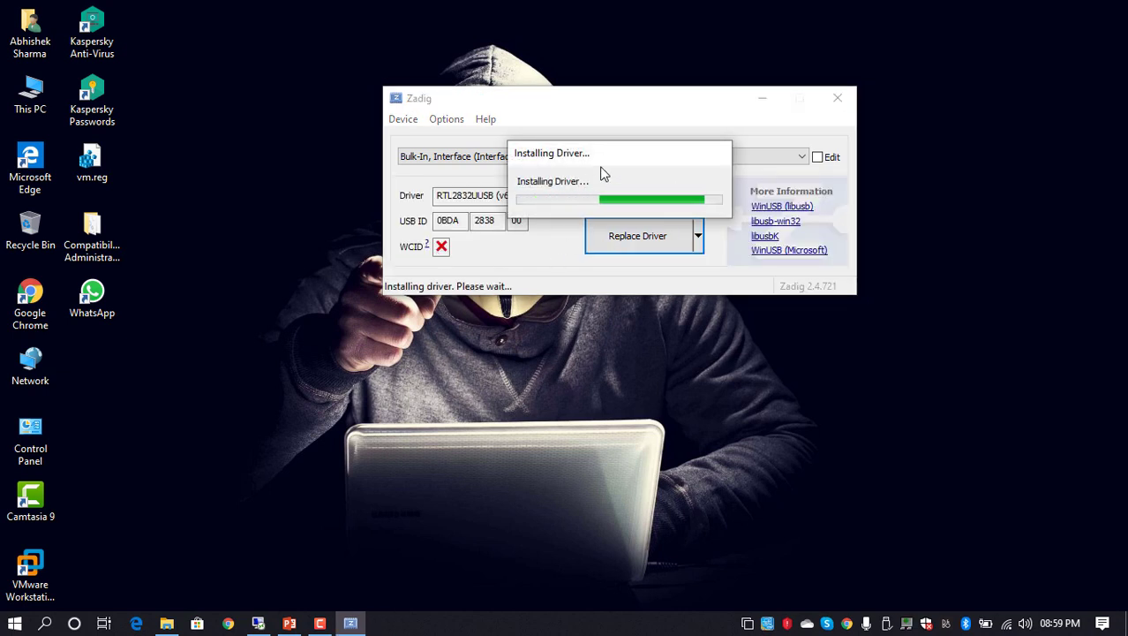
drag(576, 159, 600, 177)
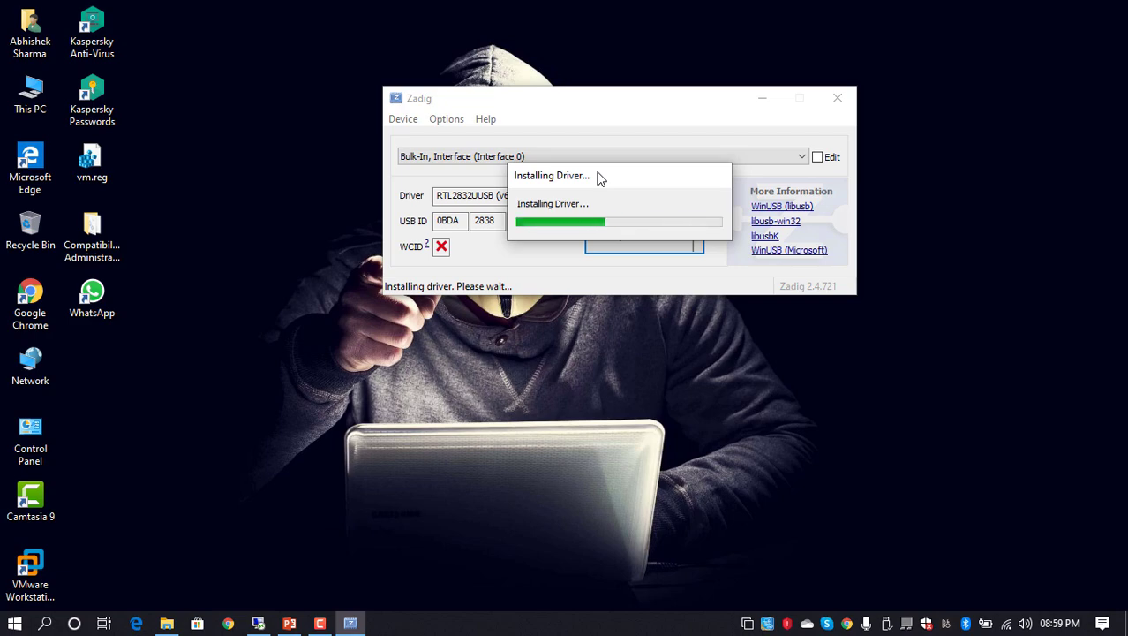
Look through the HDSDR folder in D:\Tools while the driver installs, and minimize the file window.
click(167, 623)
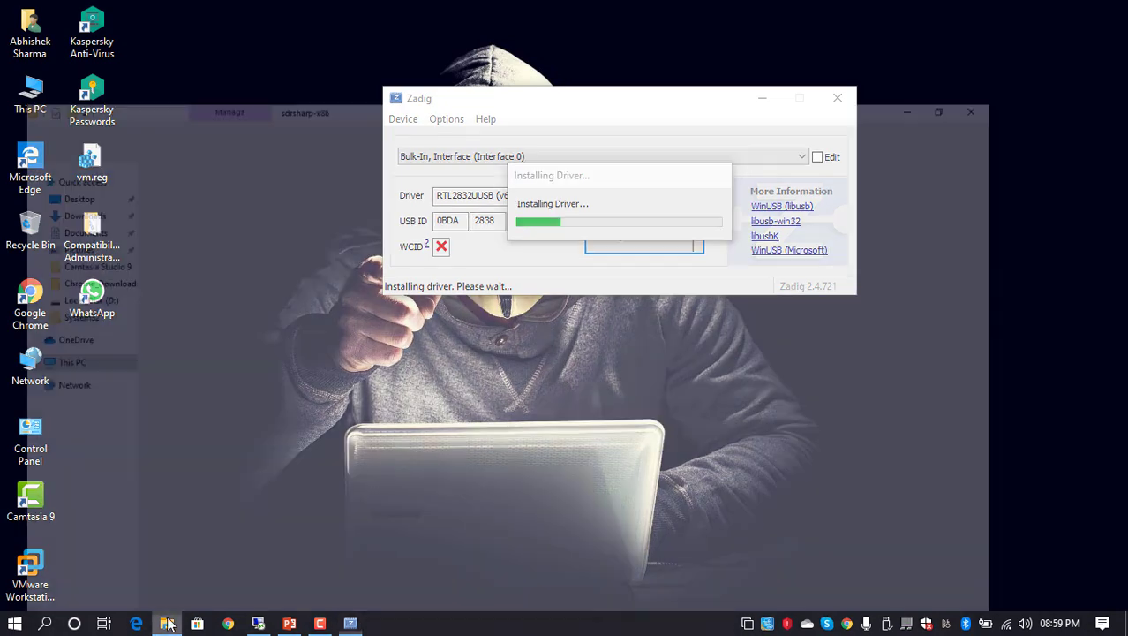
scroll(344, 333, up, 10)
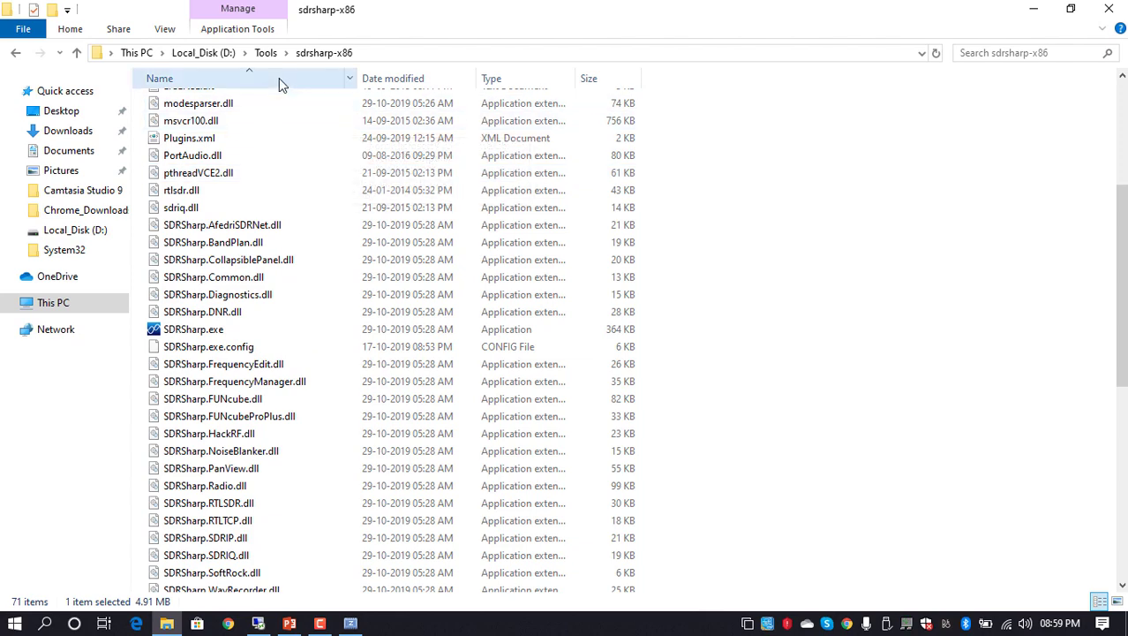
click(265, 53)
click(250, 261)
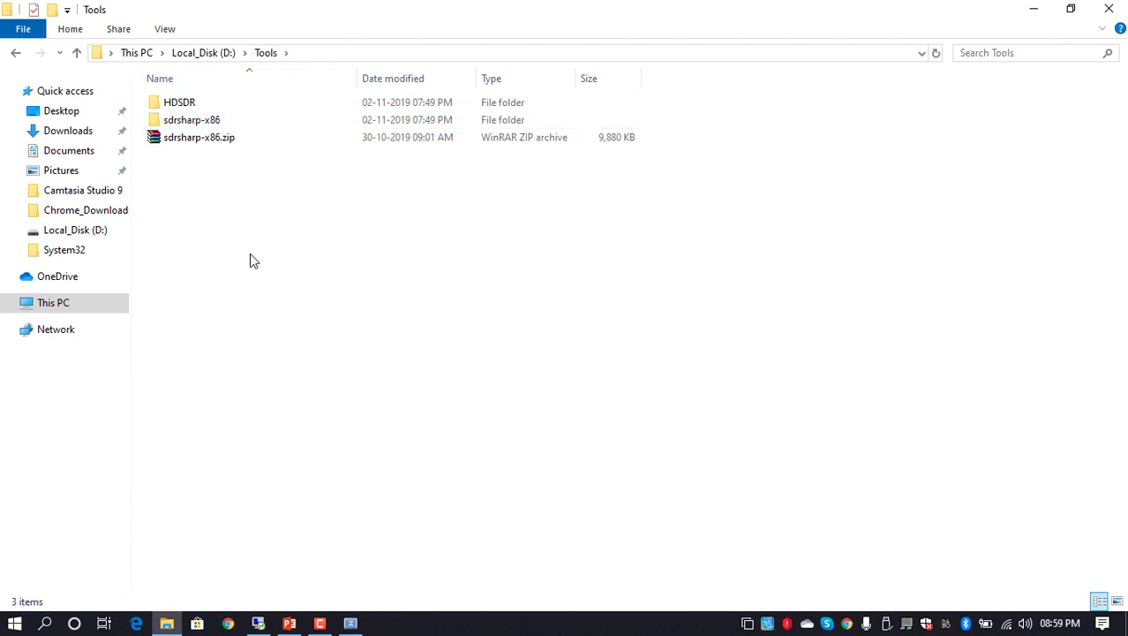
double_click(187, 103)
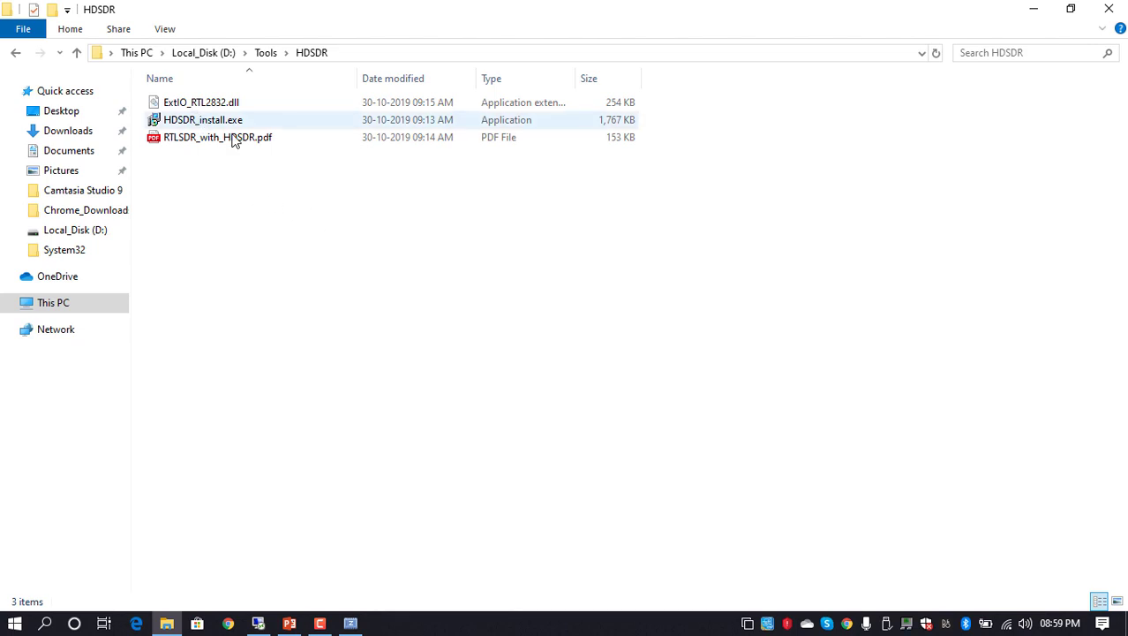
click(1035, 9)
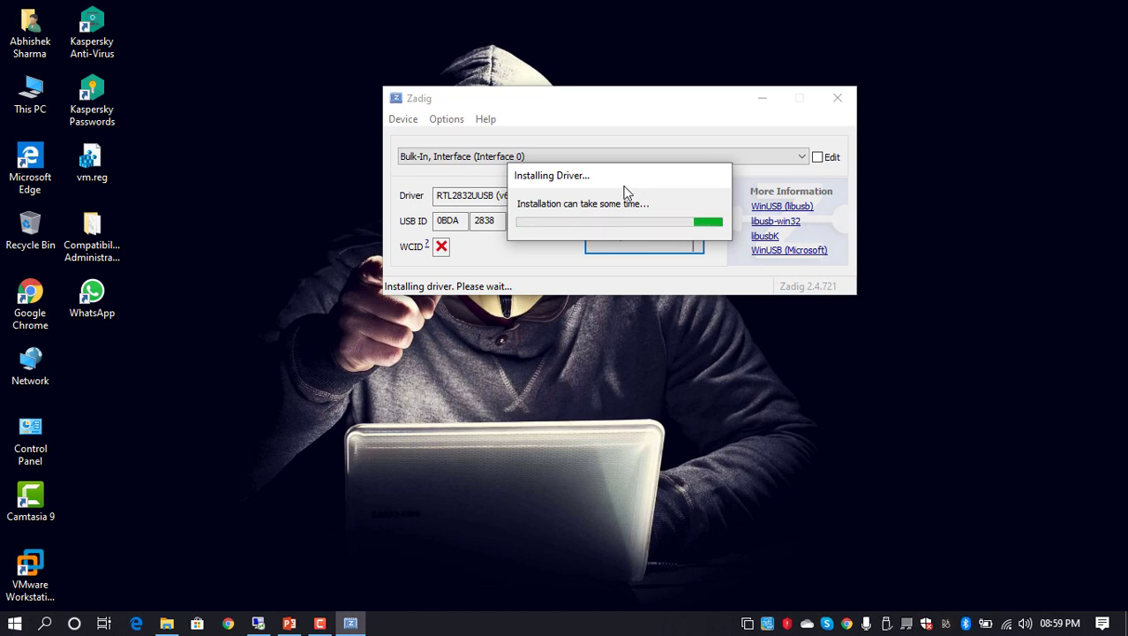
Dismiss the driver installation message and close Zadig after checking the driver of Bulk-In, Interface (Interface 1).
drag(620, 185, 593, 176)
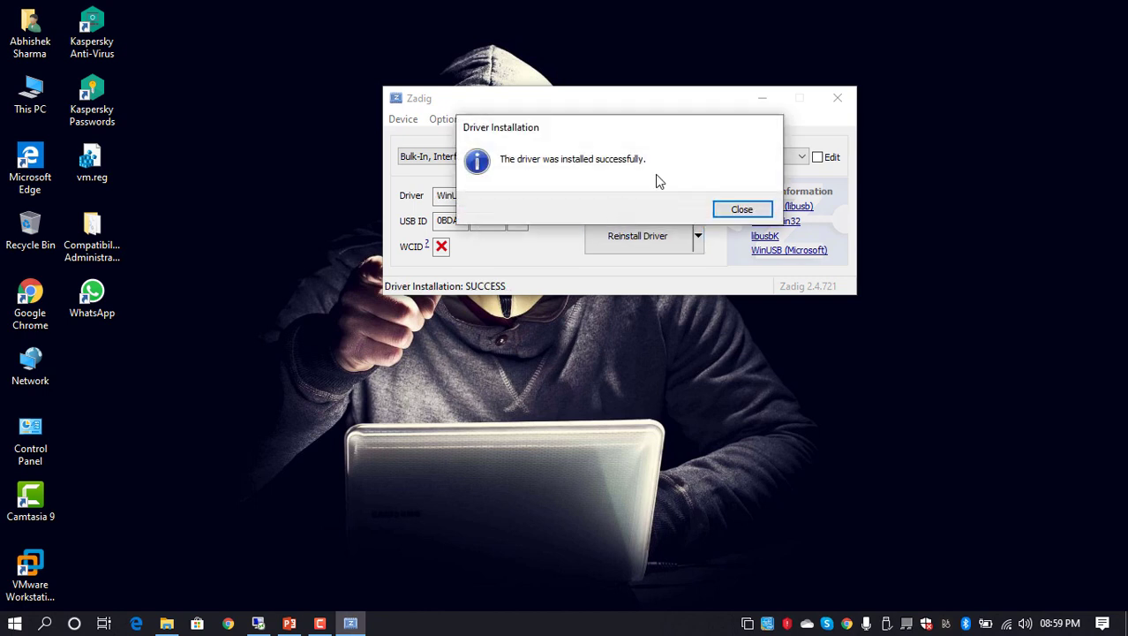
click(740, 210)
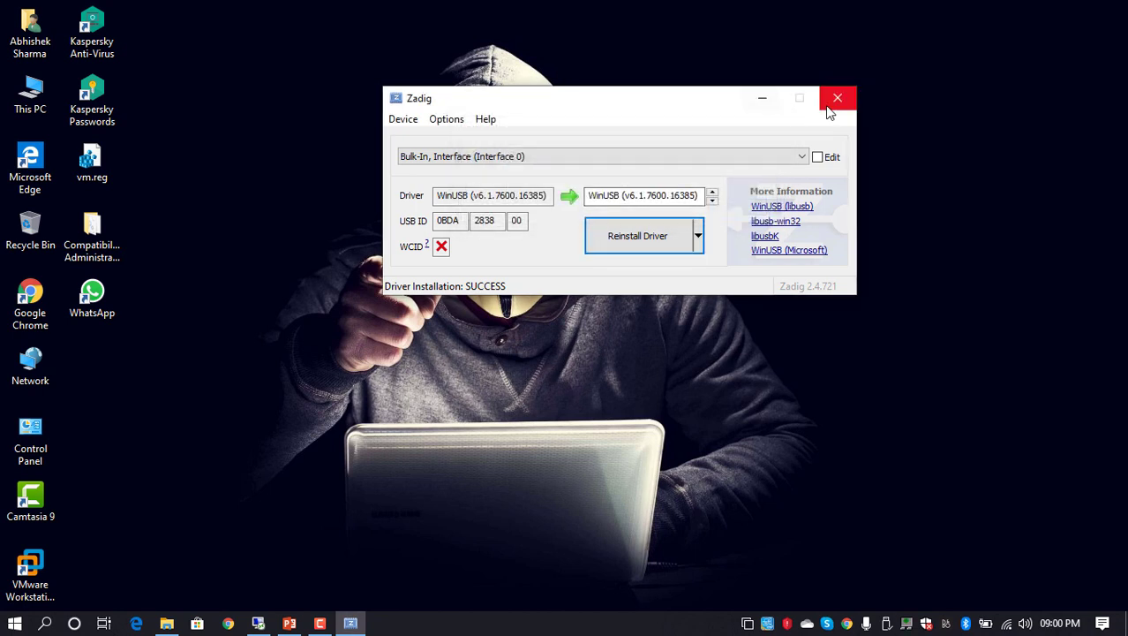
click(448, 119)
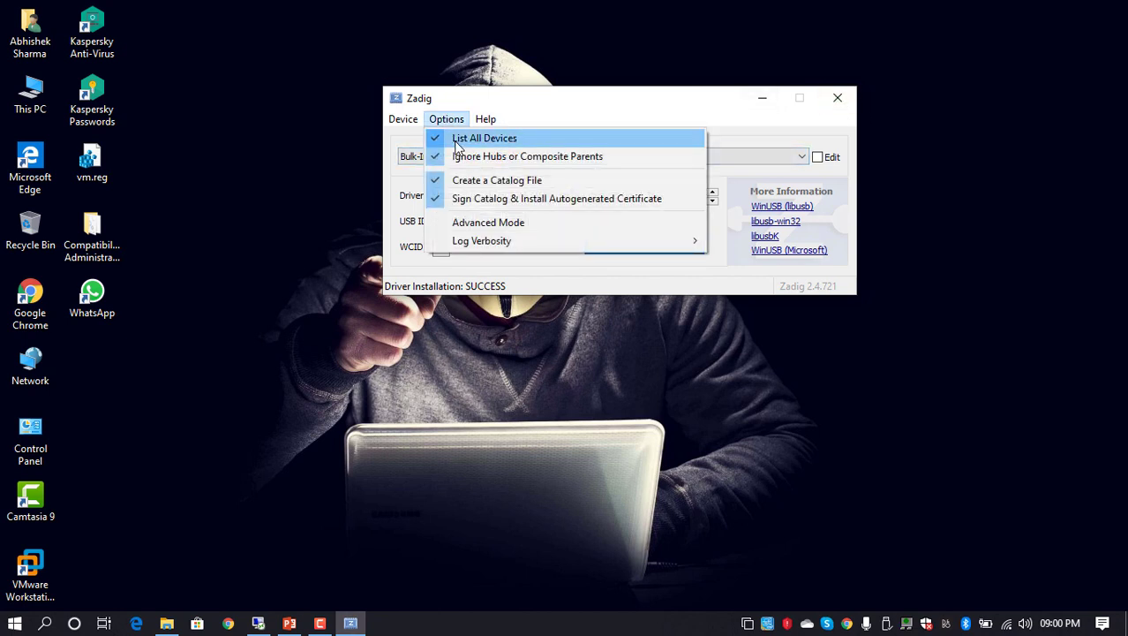
click(608, 110)
click(477, 156)
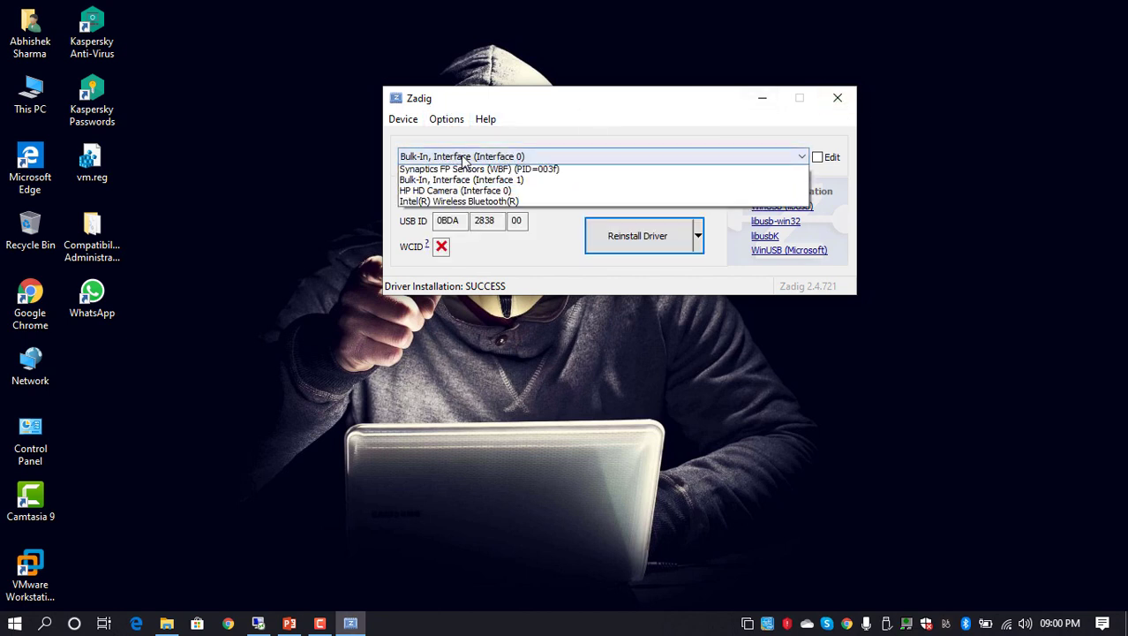
click(477, 193)
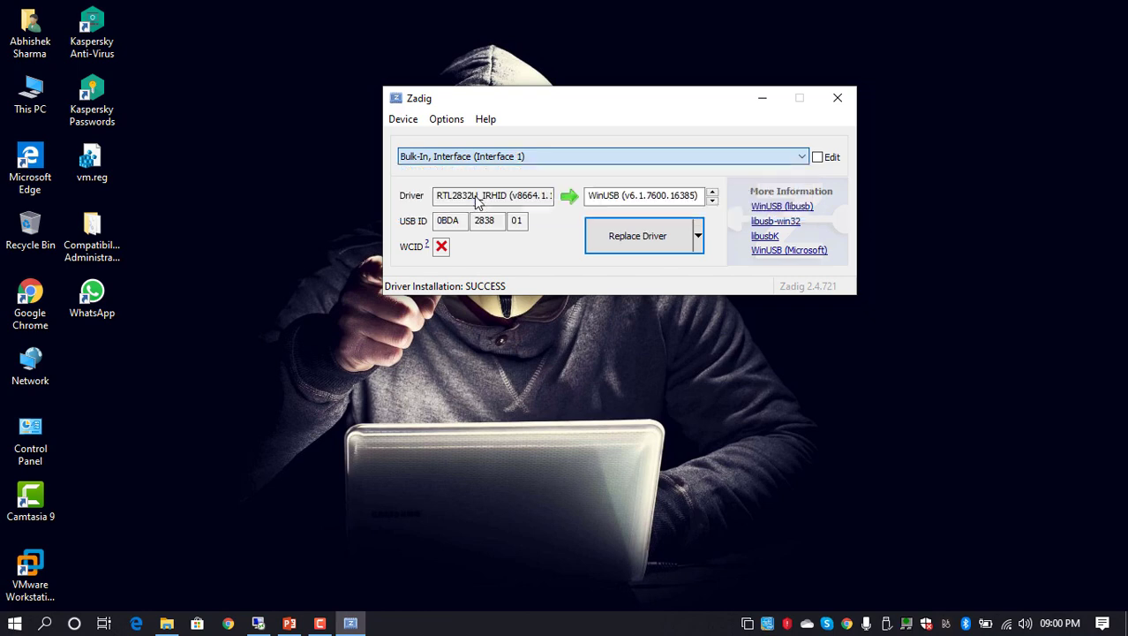
click(837, 99)
Refresh the desktop and bring the file window back to a refreshed HDSDR folder inside D:\Tools.
right_click(353, 269)
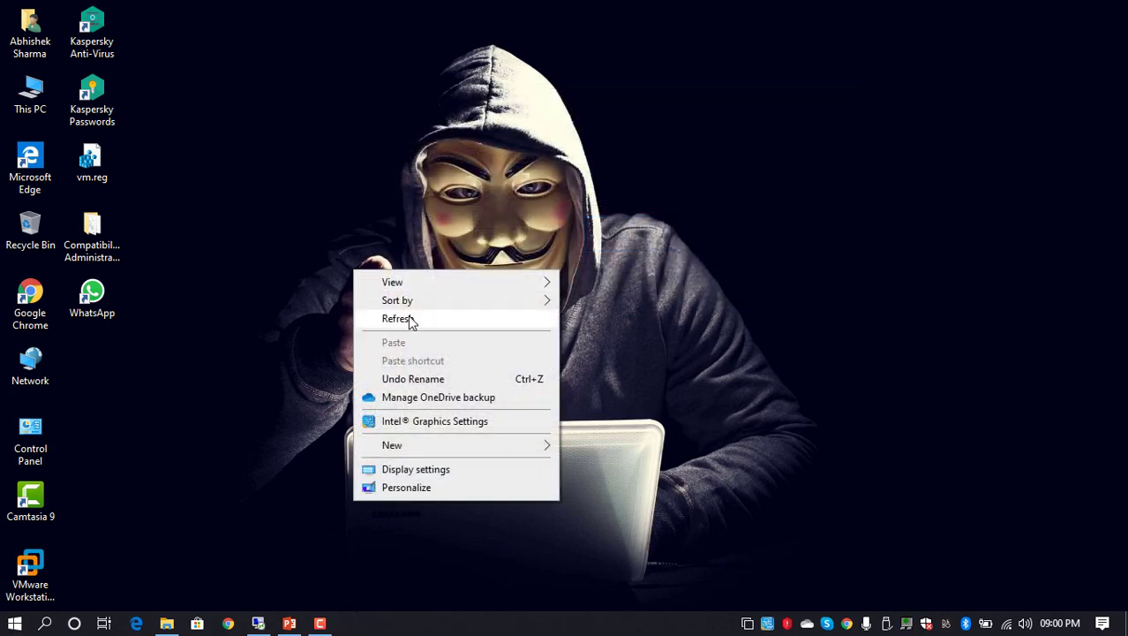
click(449, 318)
click(166, 624)
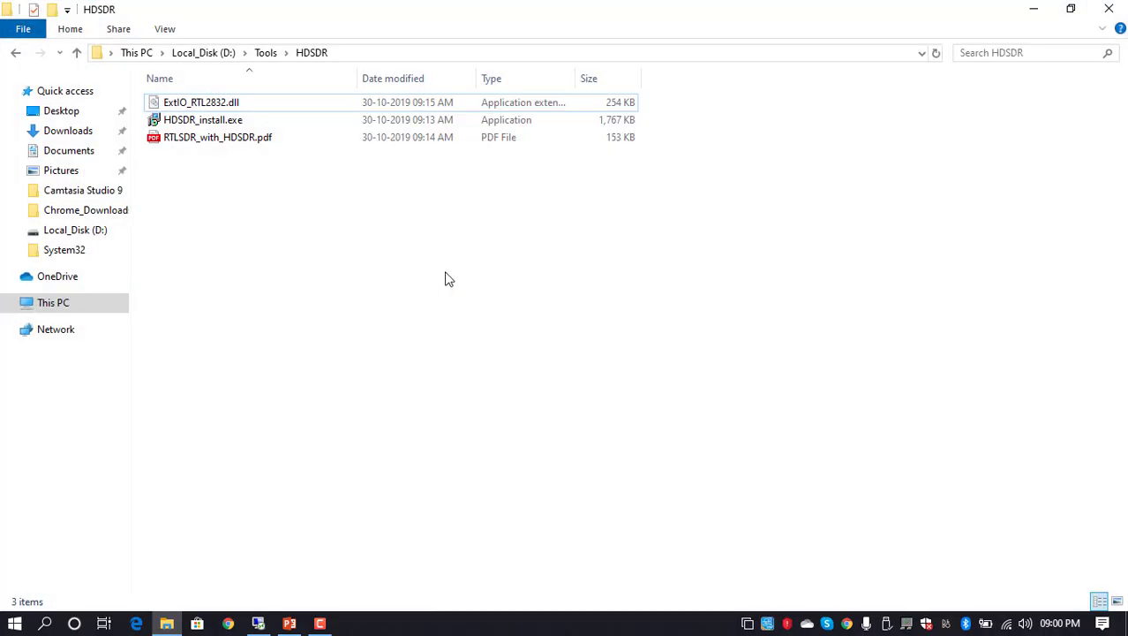
right_click(344, 241)
click(357, 298)
right_click(326, 276)
click(366, 341)
right_click(305, 283)
click(354, 350)
right_click(313, 296)
click(338, 362)
right_click(298, 309)
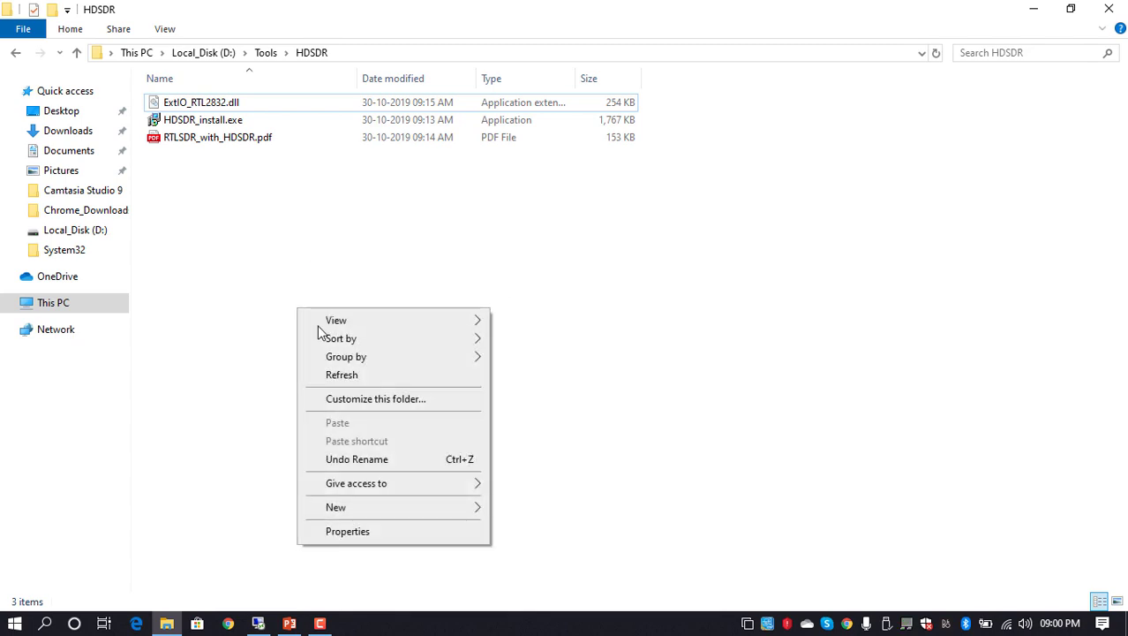
click(337, 386)
click(271, 52)
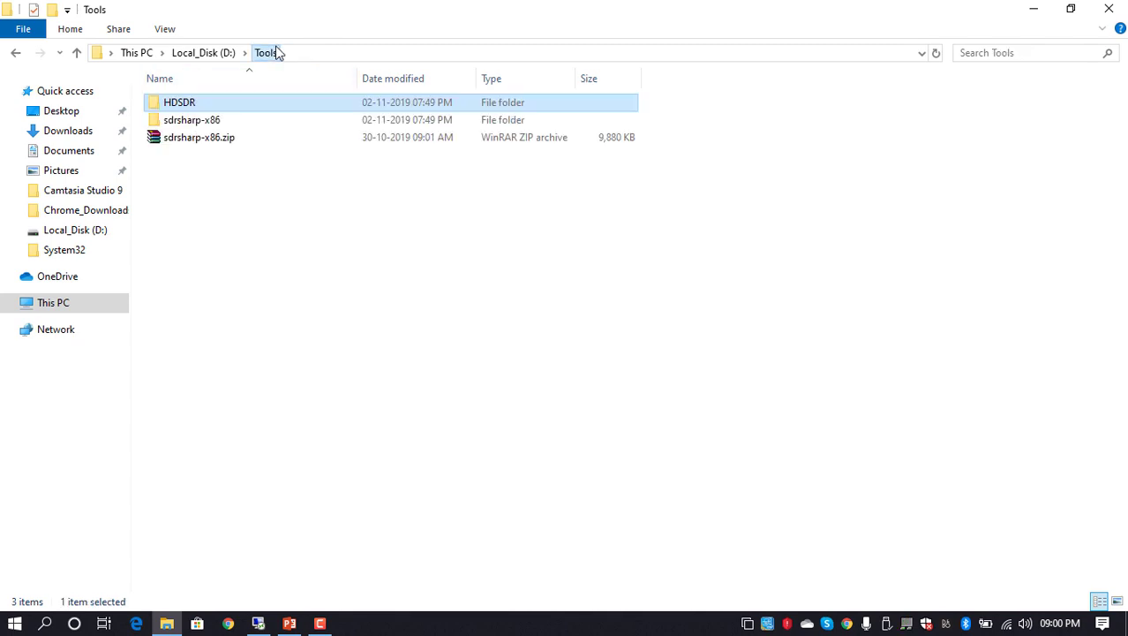
double_click(190, 108)
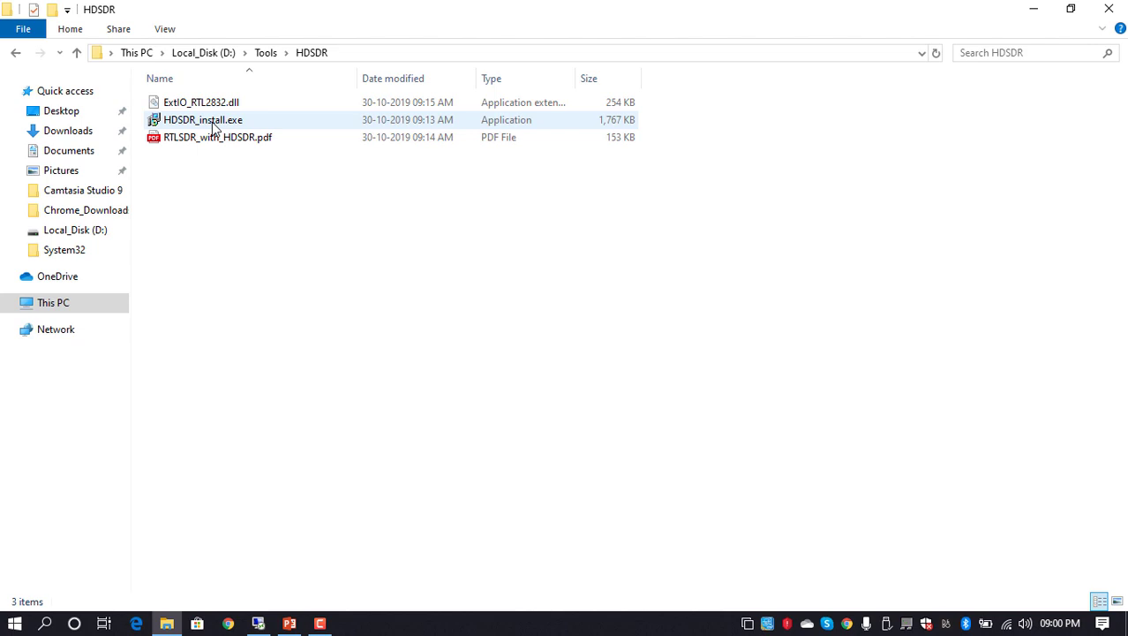
Refresh the HDSDR folder, run HDSDR_install.exe and accept its license agreement.
right_click(257, 228)
click(304, 291)
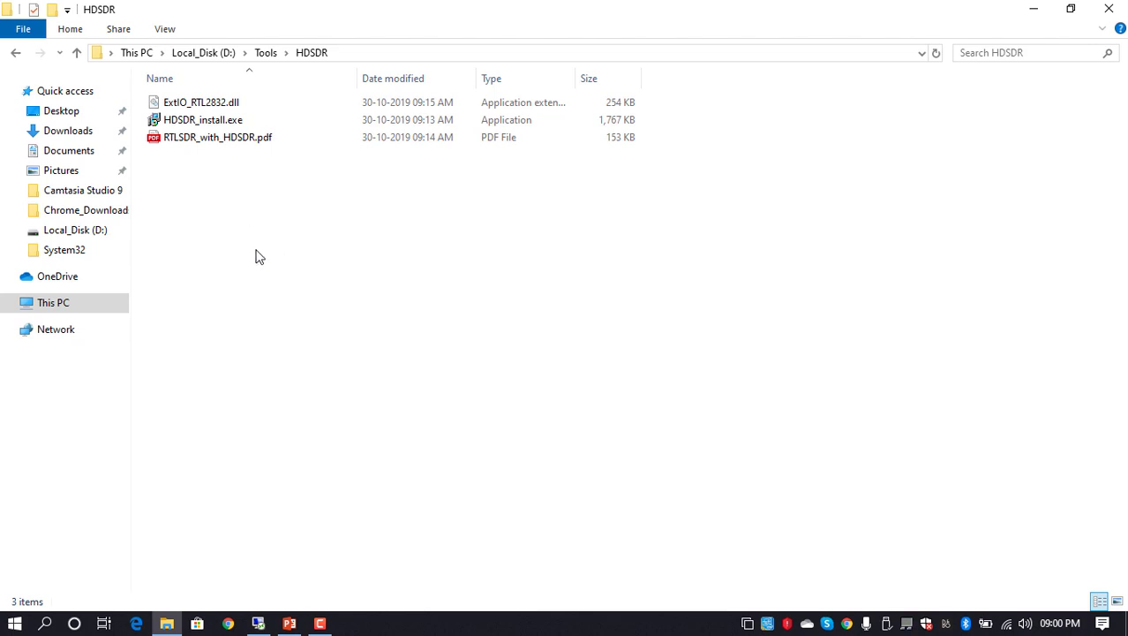
double_click(222, 123)
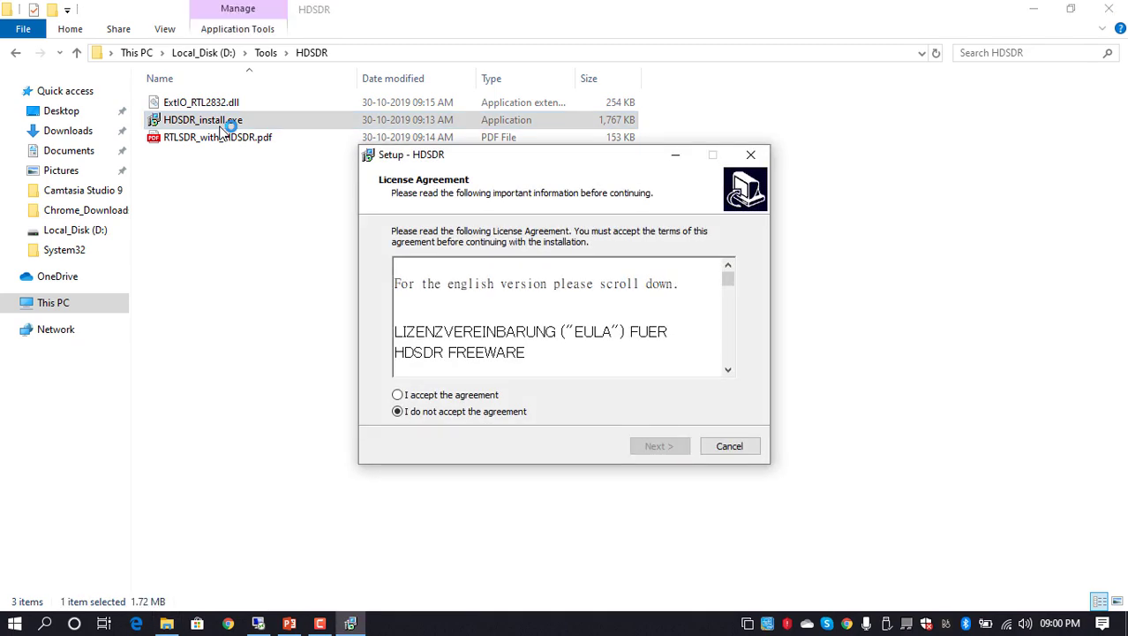
click(448, 395)
click(654, 447)
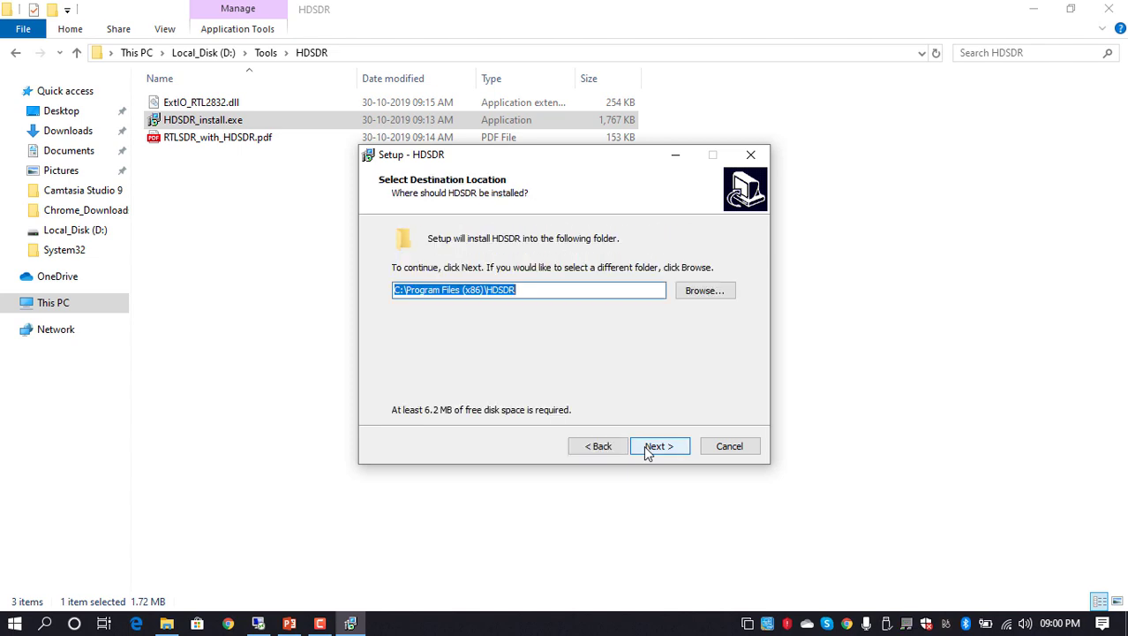
Set the HDSDR installation destination to D:\Program Files\HDSDR.
click(706, 290)
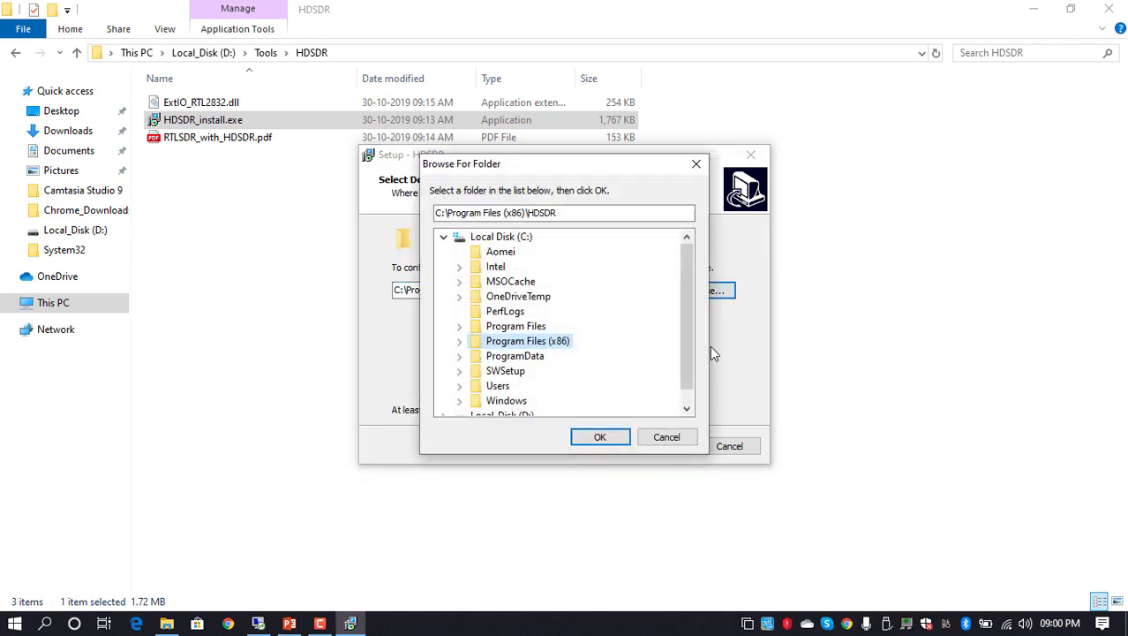
click(686, 409)
click(511, 402)
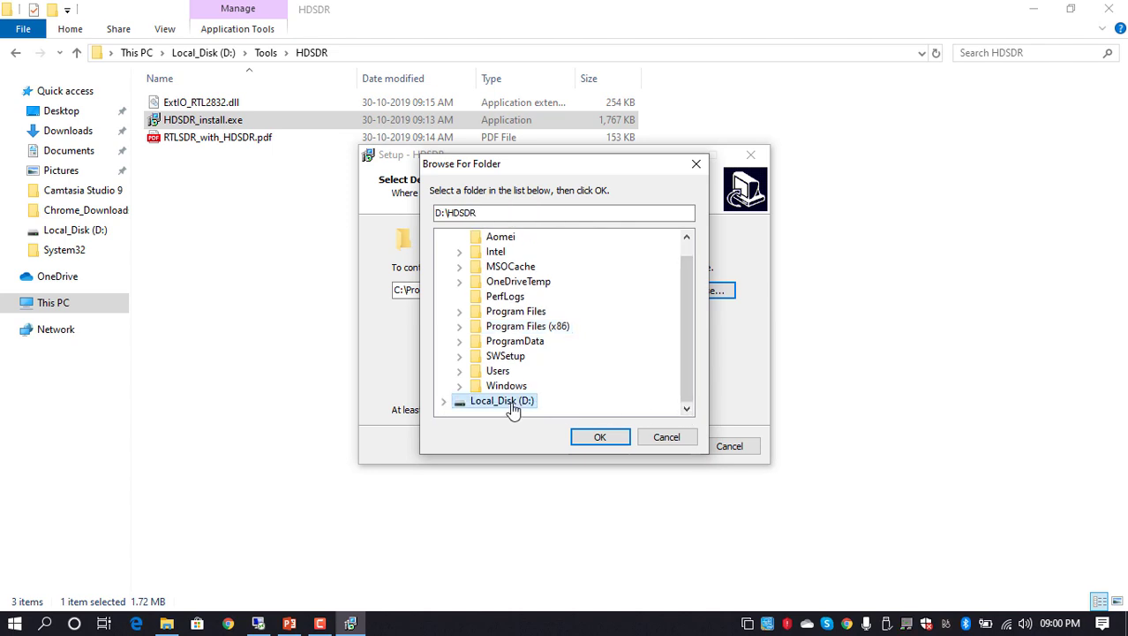
double_click(514, 403)
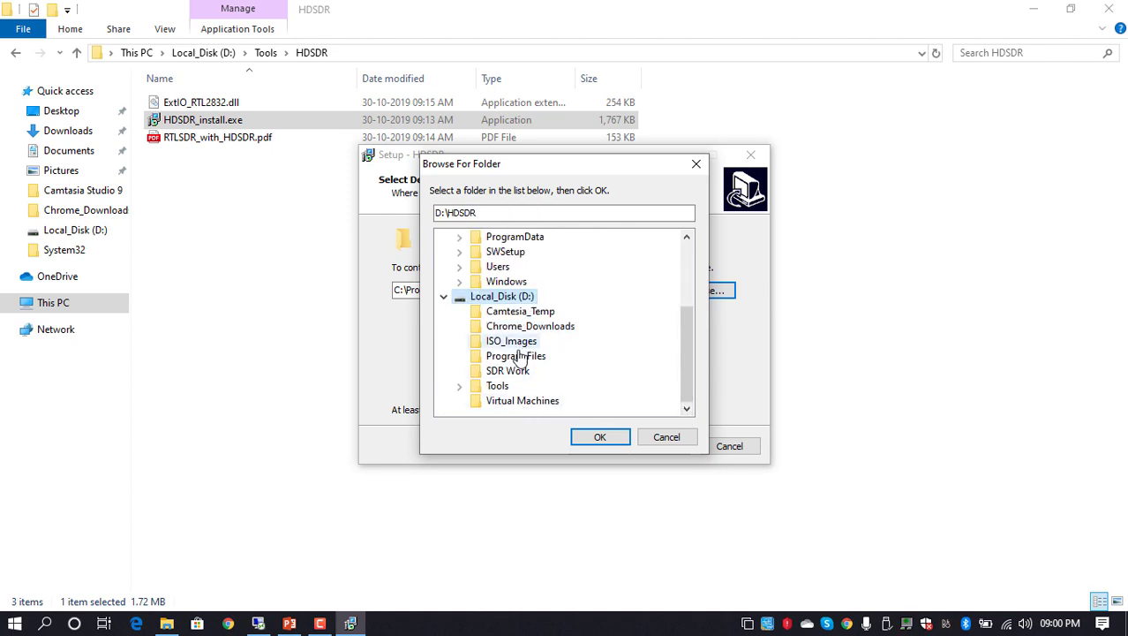
click(524, 361)
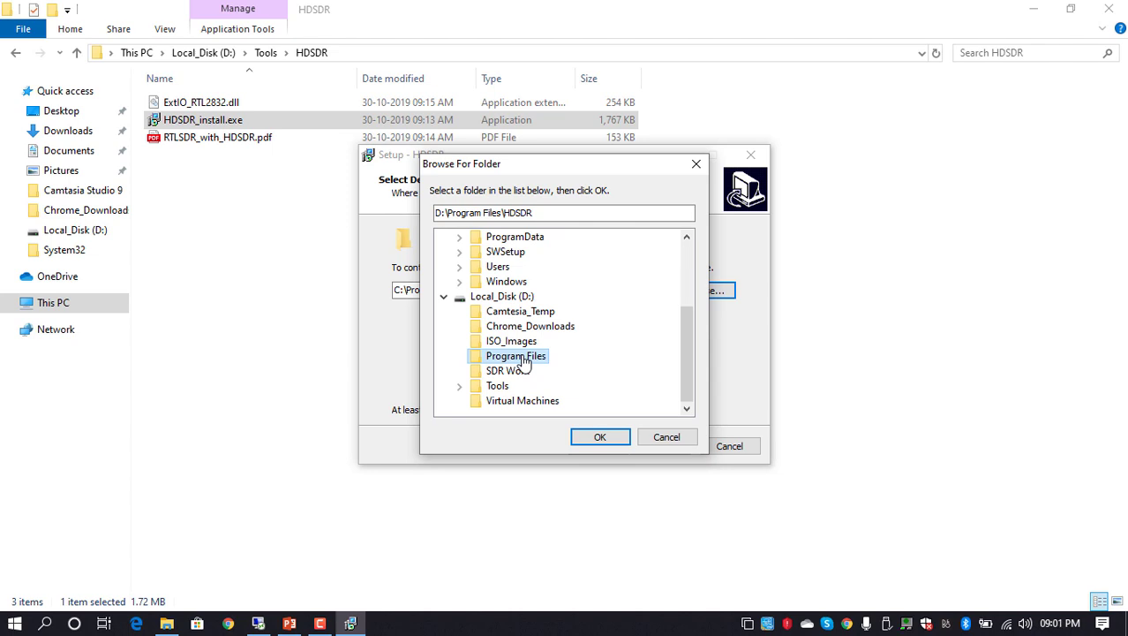
click(587, 438)
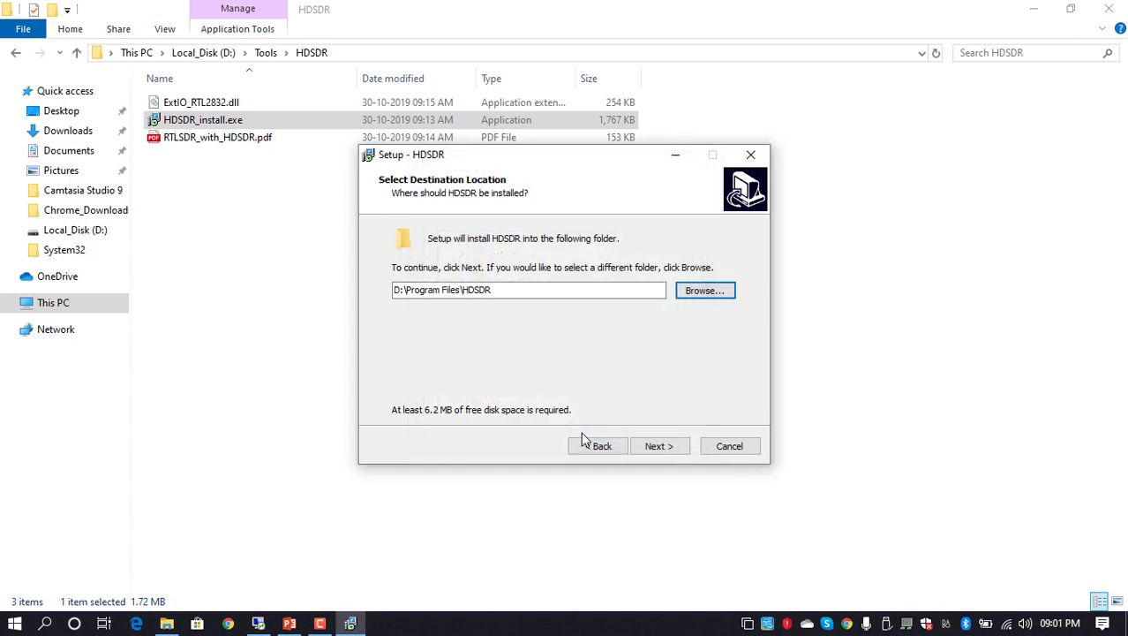
click(664, 450)
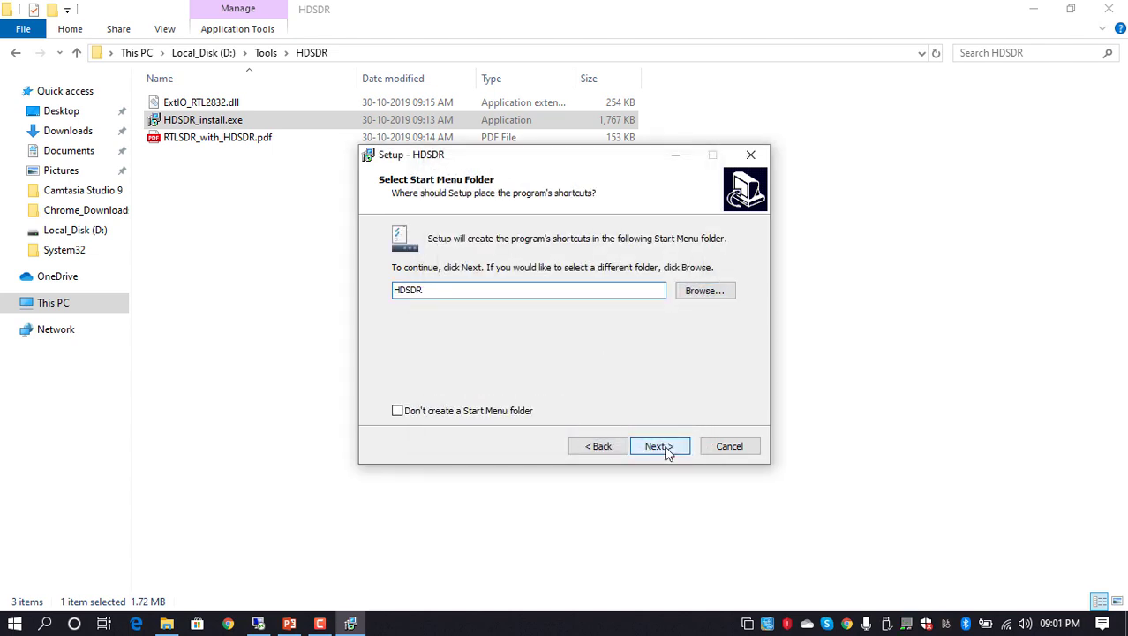
Install HDSDR with the HDSDR Start Menu folder, desktop and Quick Launch shortcuts, and finish the setup without launching the program.
click(665, 450)
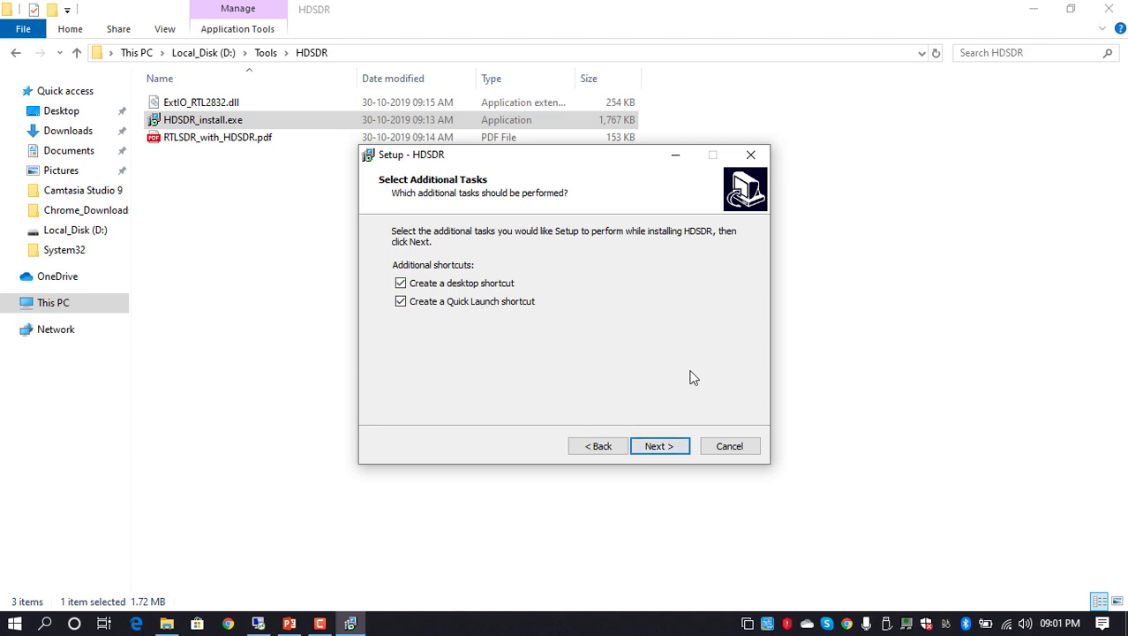
click(667, 439)
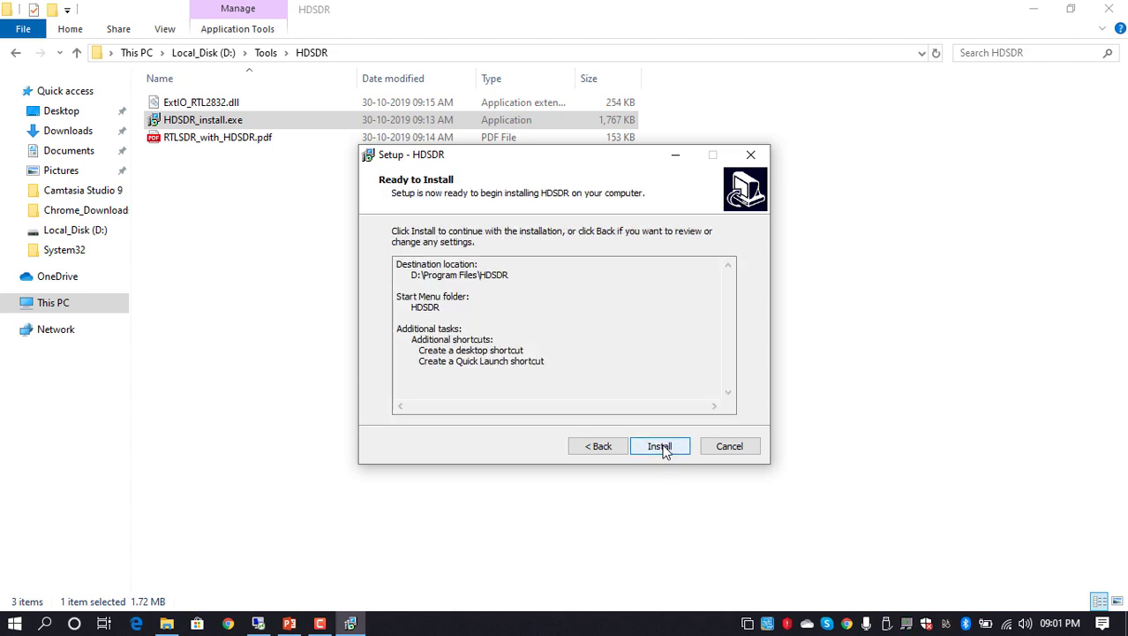
click(660, 446)
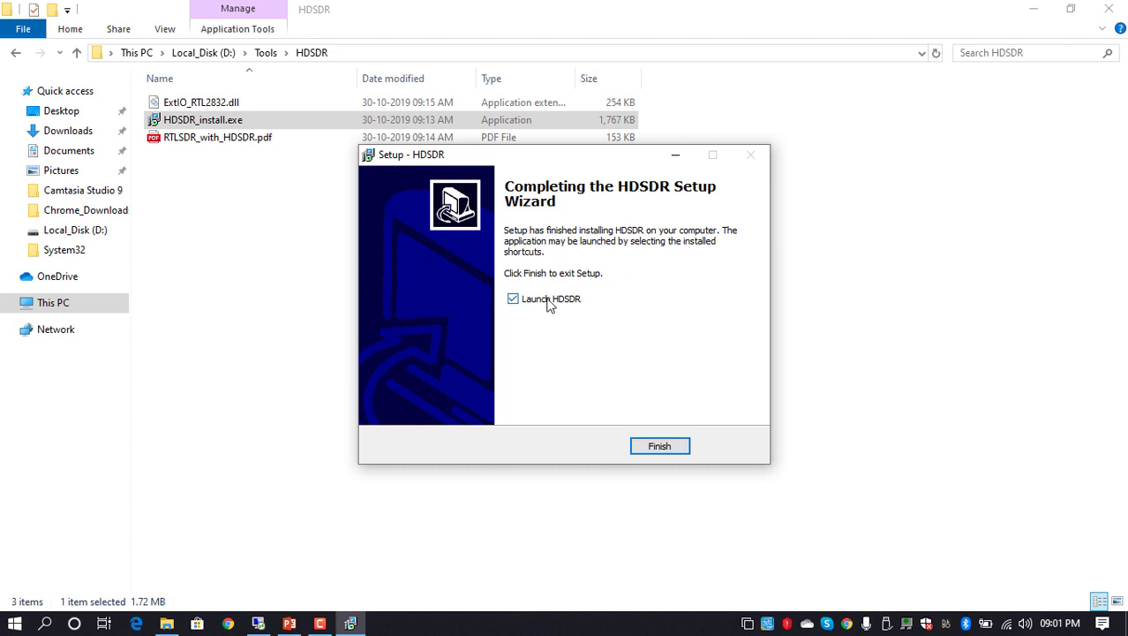
click(660, 446)
Copy ExtIO_RTL2832.dll from D:\Tools\HDSDR into D:\Program Files\HDSDR and refresh the destination folder.
click(208, 106)
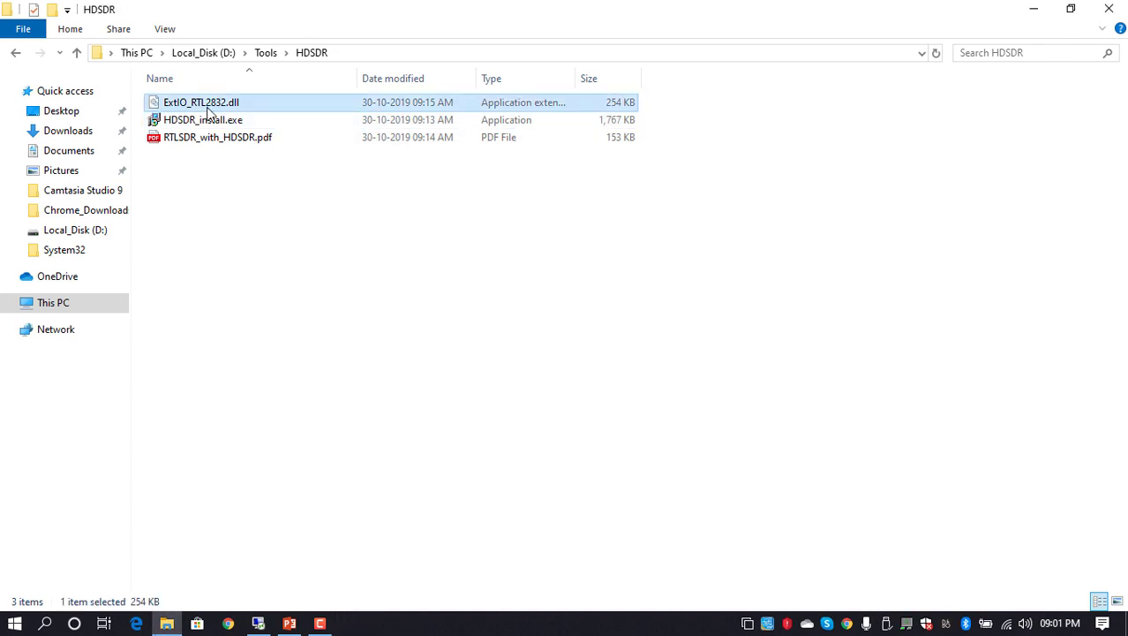
click(27, 302)
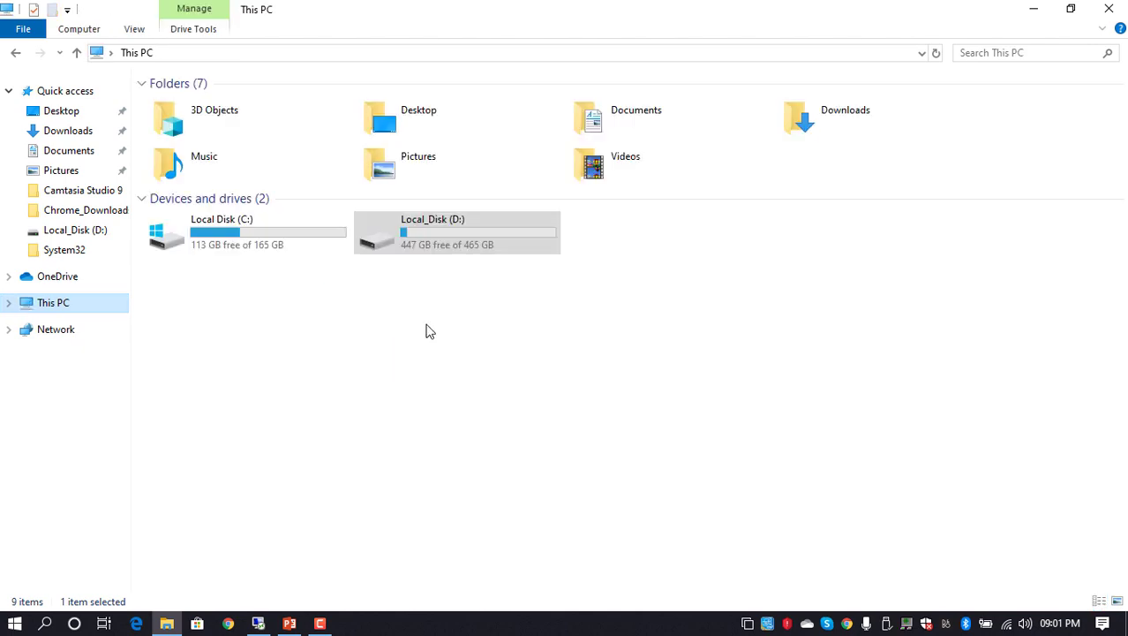
double_click(429, 255)
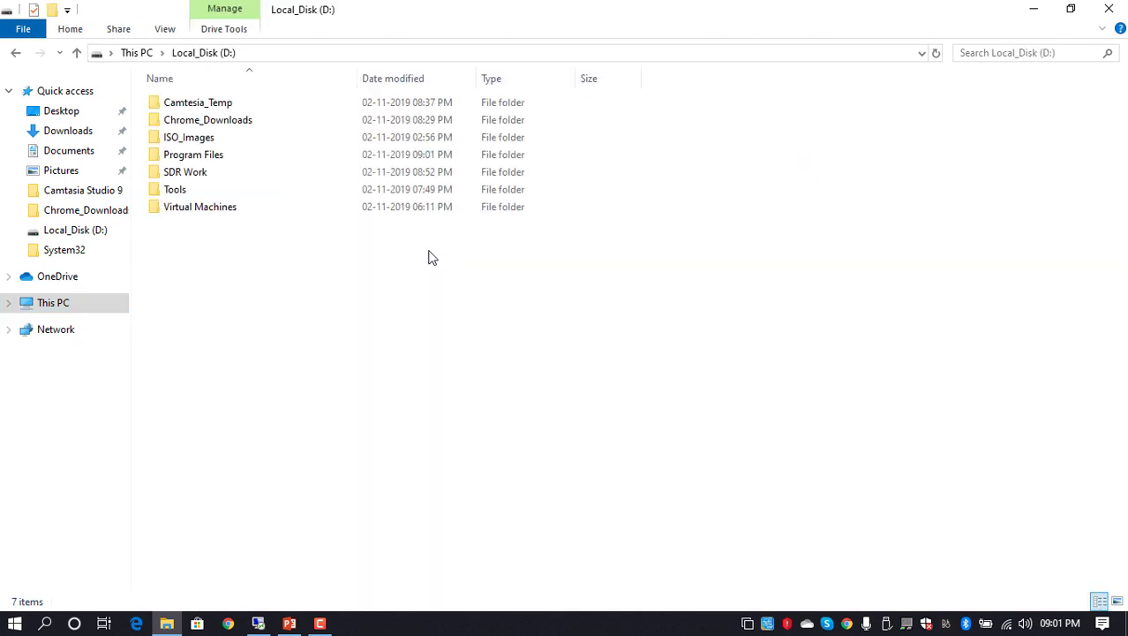
double_click(212, 156)
double_click(196, 105)
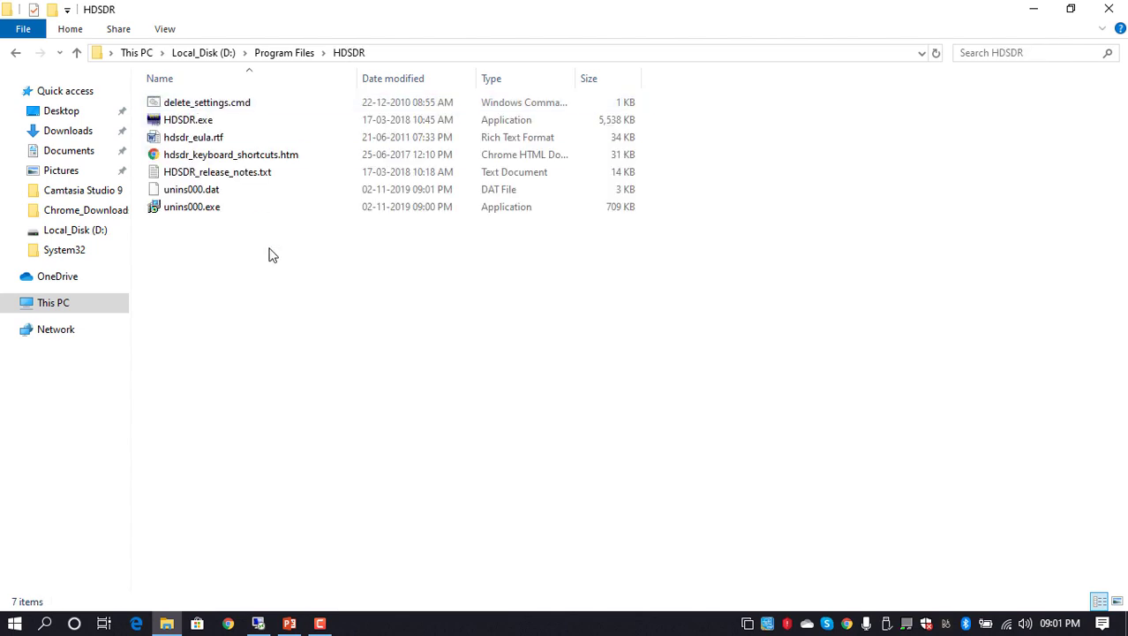
key(ctrl+v)
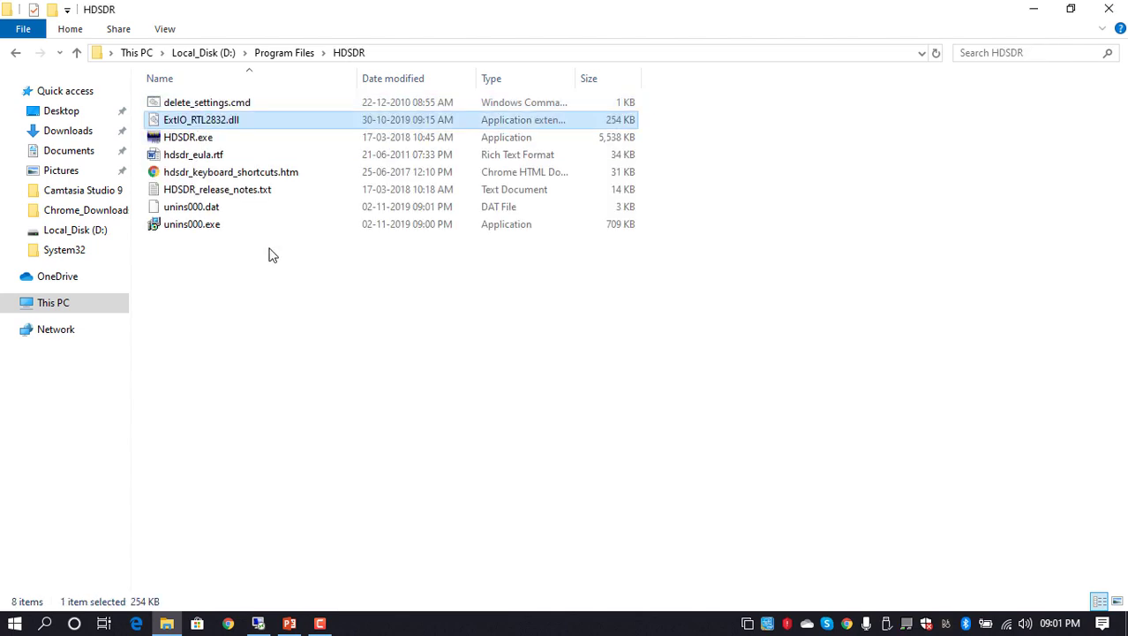
click(273, 327)
right_click(271, 323)
click(331, 394)
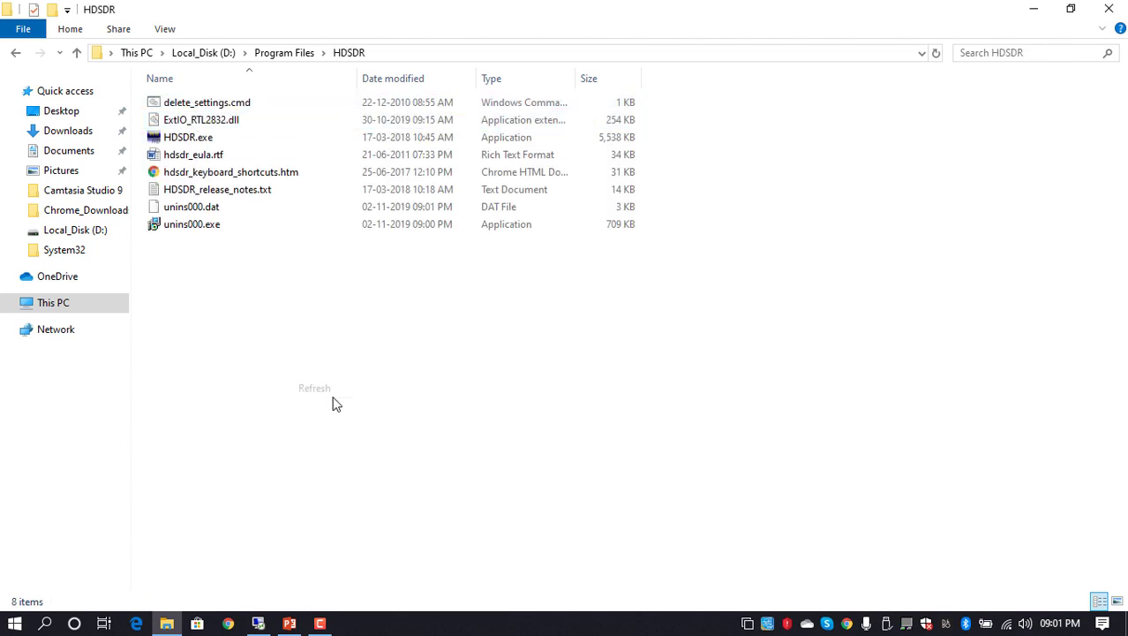
Launch HDSDR, stop the reception after a short run and maximize the window.
click(14, 623)
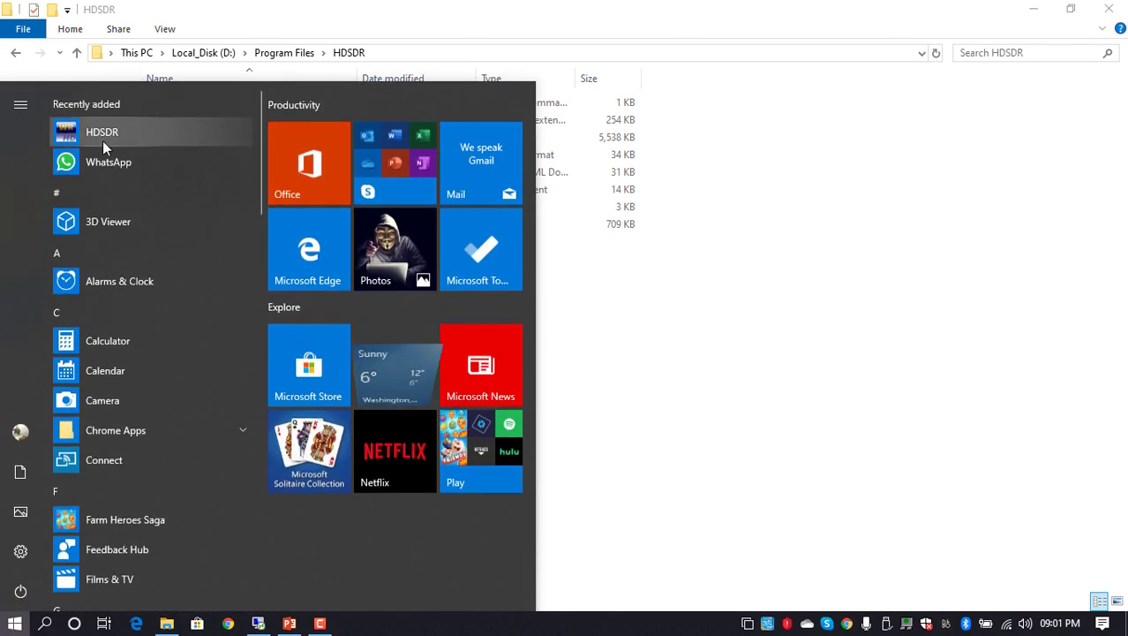
click(102, 135)
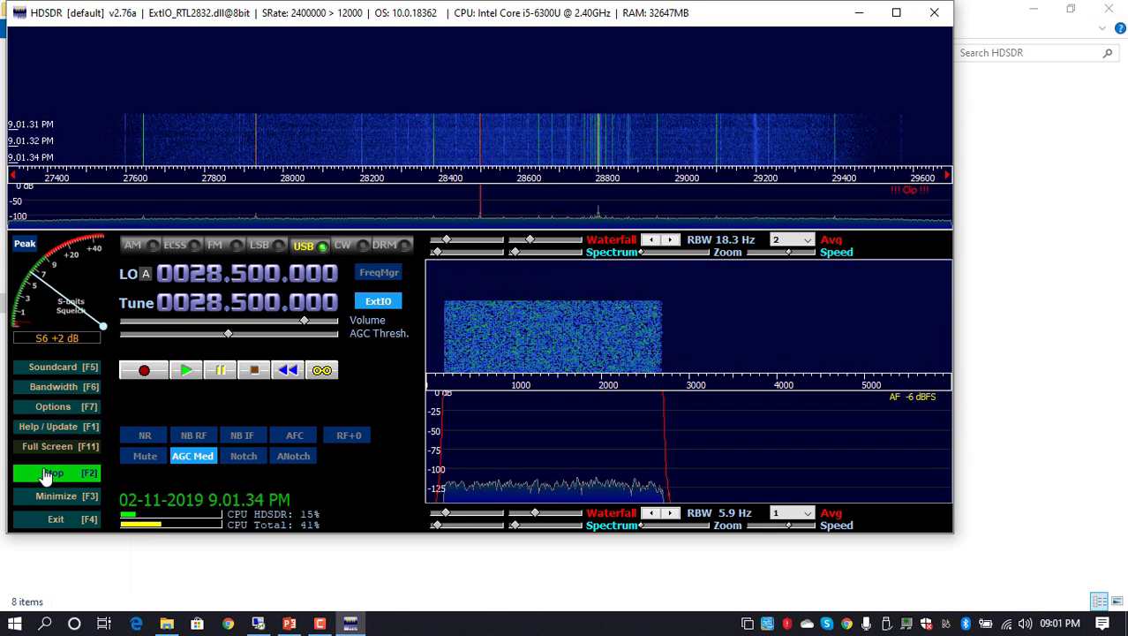
click(46, 475)
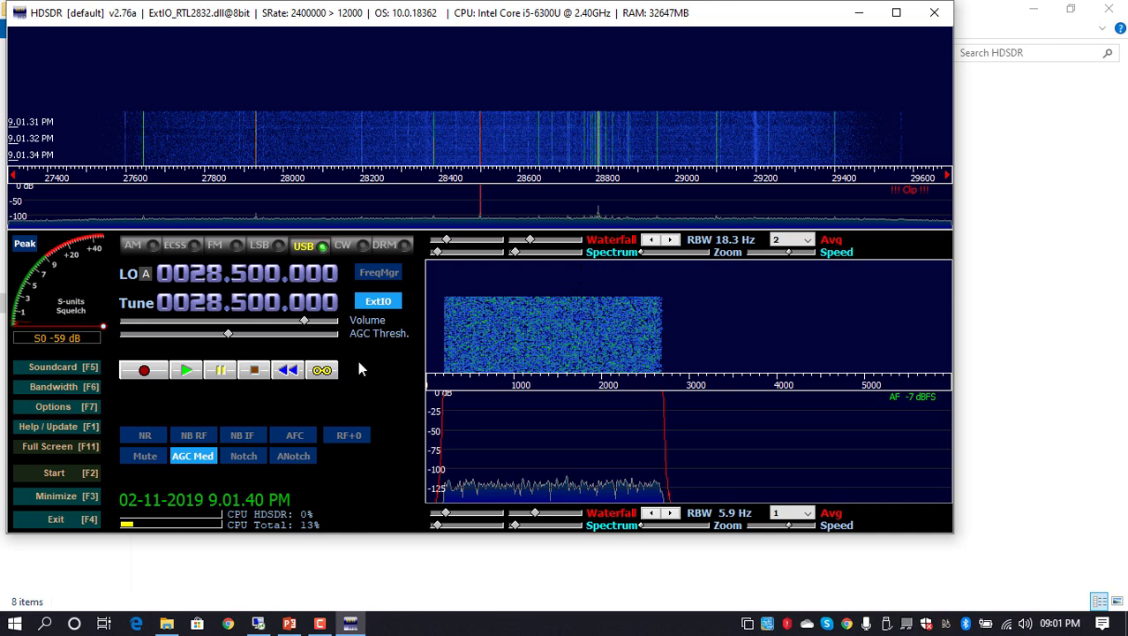
click(895, 13)
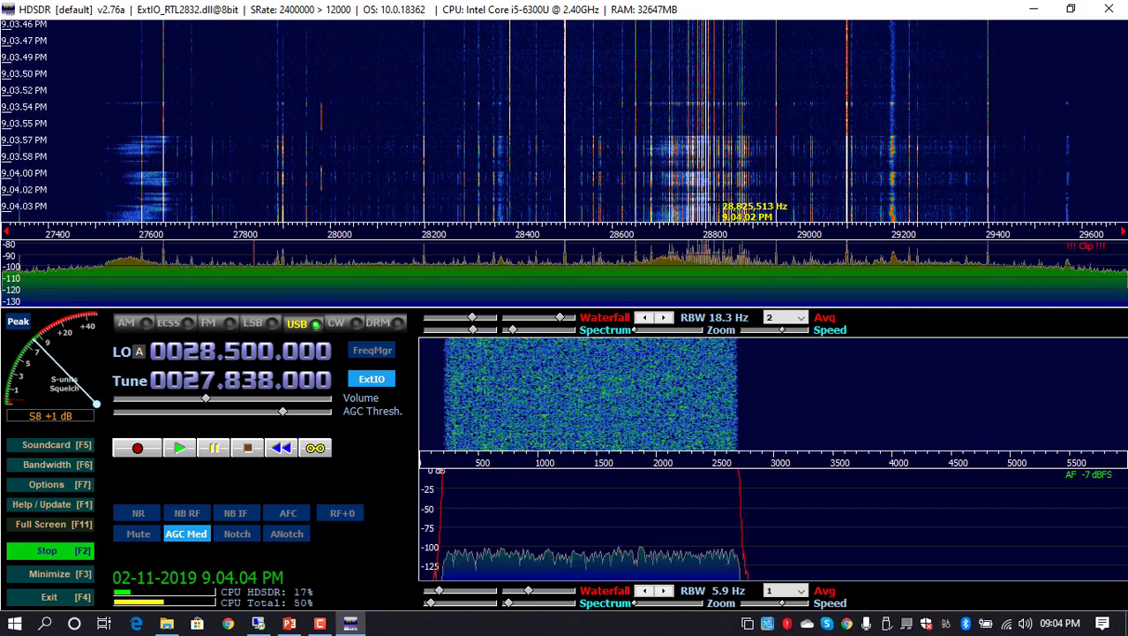
Tune to the FM signal at 92.699 MHz and lower the audio volume.
click(709, 279)
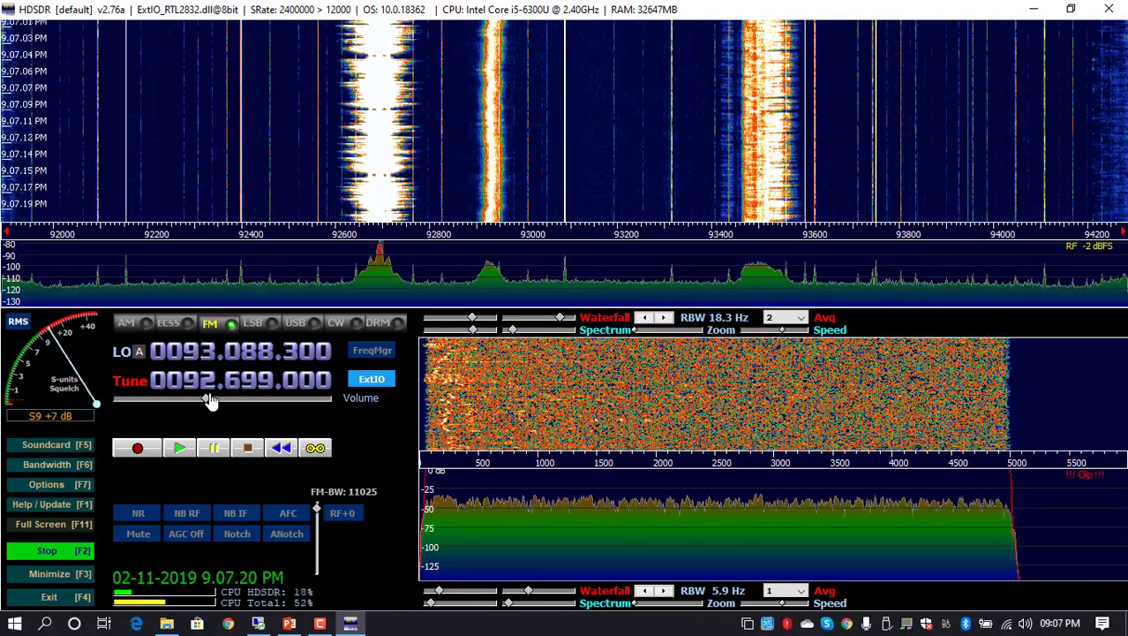
drag(209, 400, 165, 399)
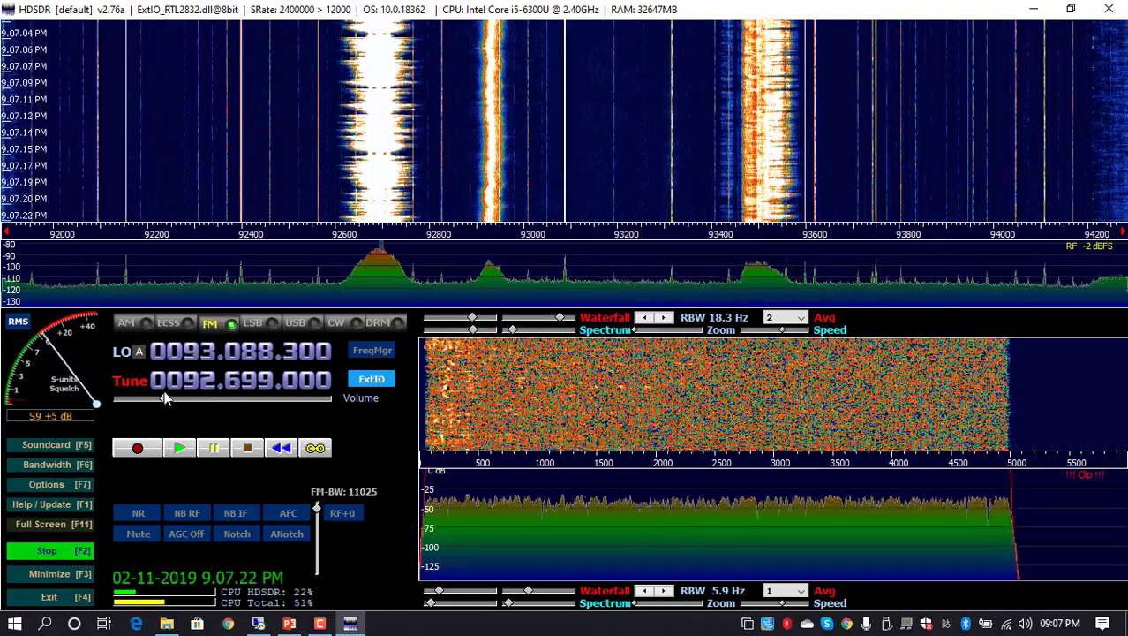